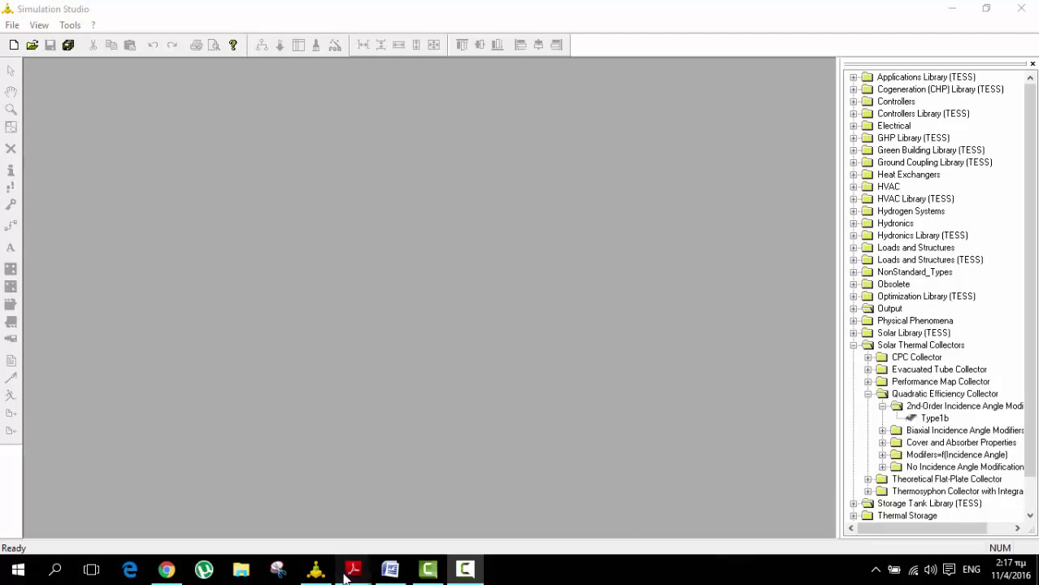
Switch to Adobe Reader and look at section 1.5.1 System description in 01-GettingStarted.pdf, then minimize both documentation files
{"action": "mouse_move", "coordinate": [353, 569]}
{"action": "left_click", "coordinate": [433, 521]}
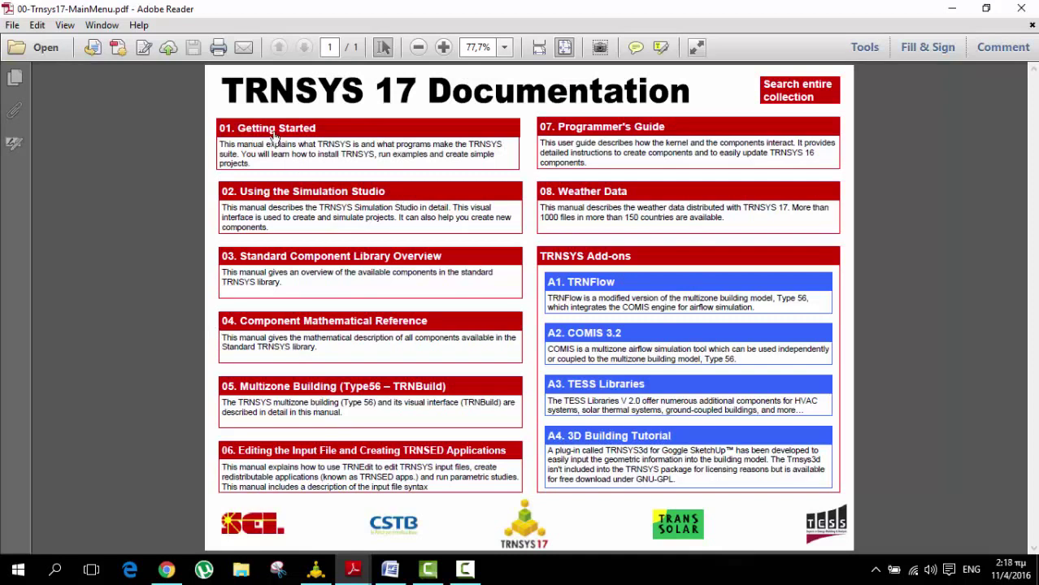
{"action": "left_click", "coordinate": [355, 570]}
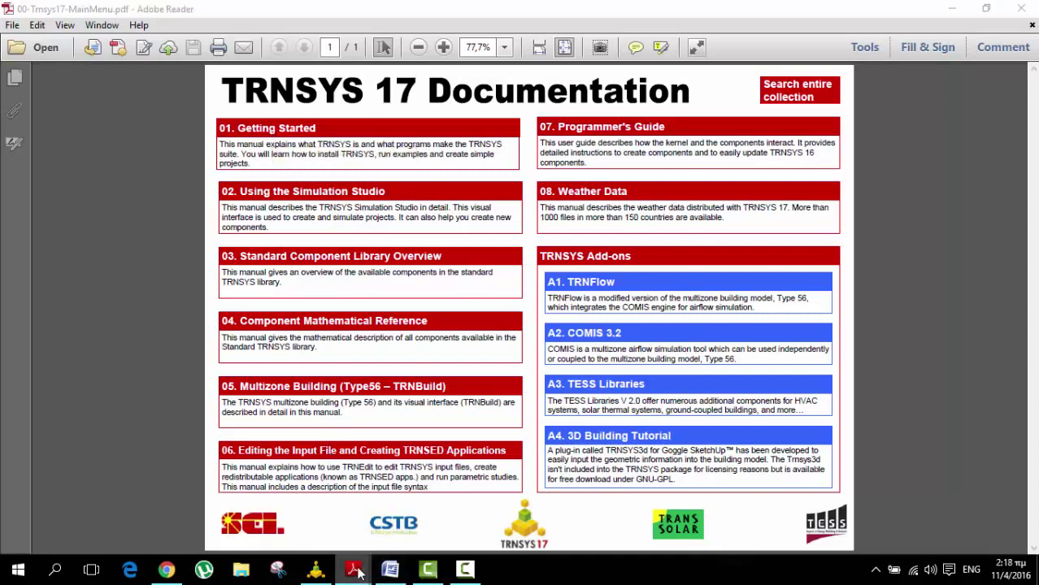
{"action": "left_click", "coordinate": [268, 504]}
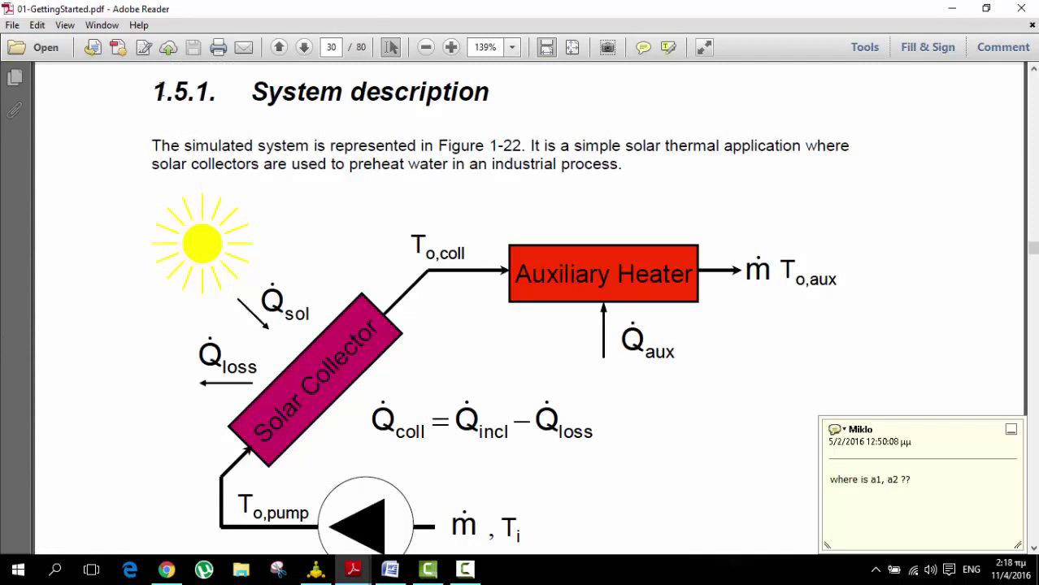
{"action": "triple_click", "coordinate": [199, 91]}
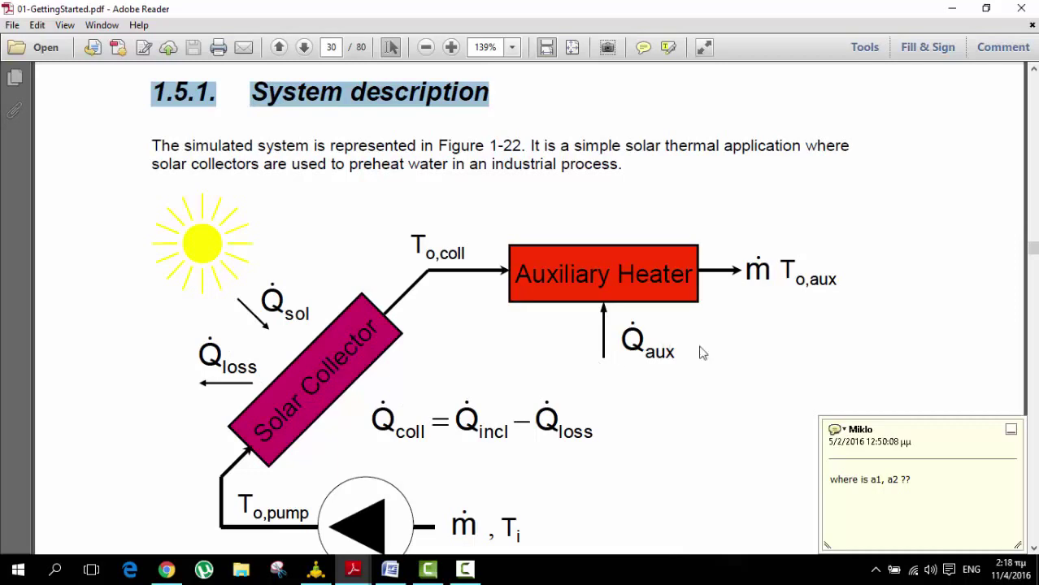
{"action": "scroll", "coordinate": [704, 350], "scroll_direction": "down", "scroll_amount": 3}
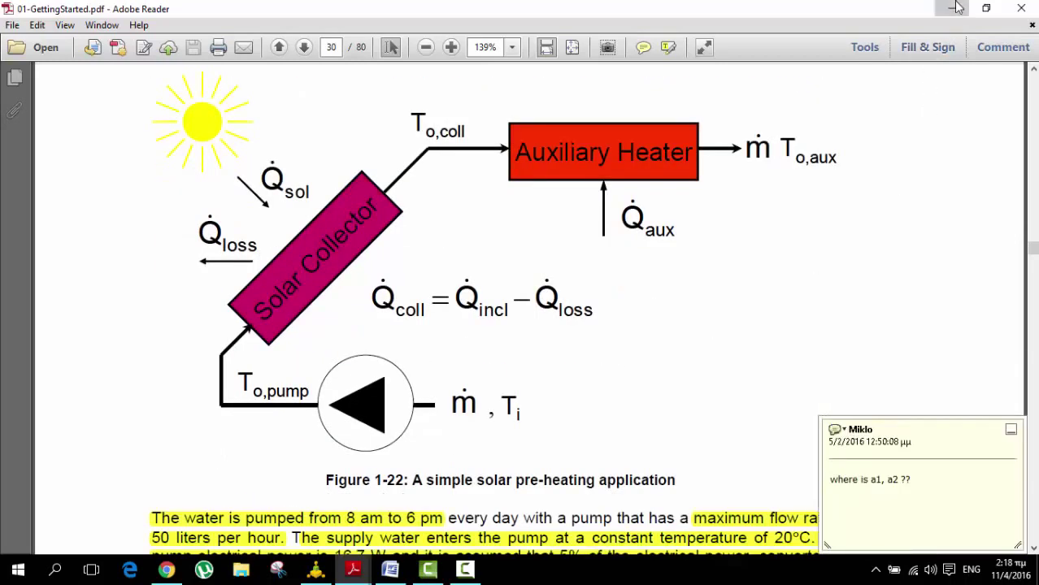
{"action": "left_click", "coordinate": [957, 7]}
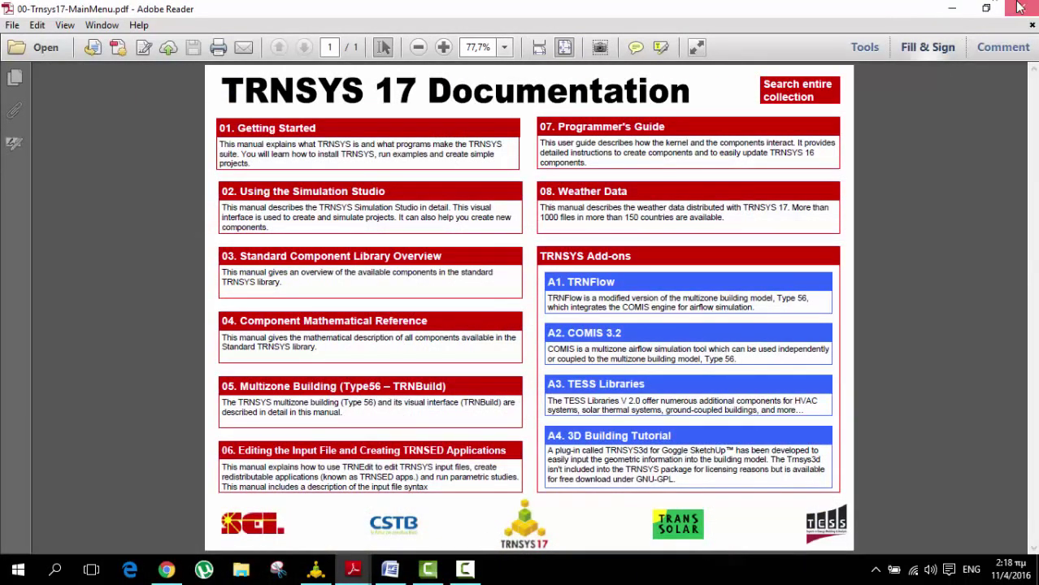
{"action": "left_click", "coordinate": [952, 7]}
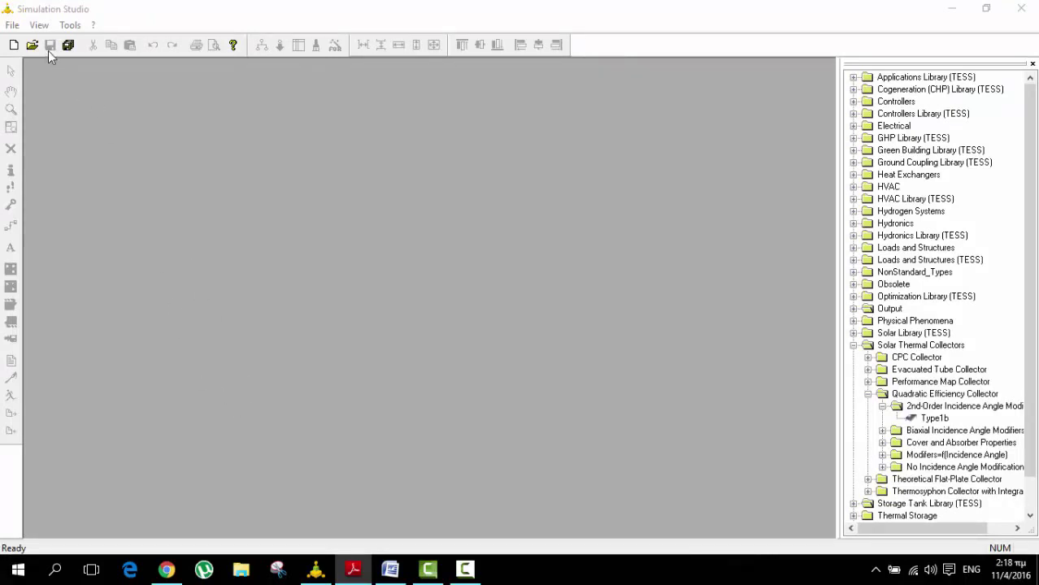
Create an Empty TRNSYS Project, maximize its window and collapse the Solar Thermal Collectors folder in the component library
{"action": "left_click", "coordinate": [13, 47]}
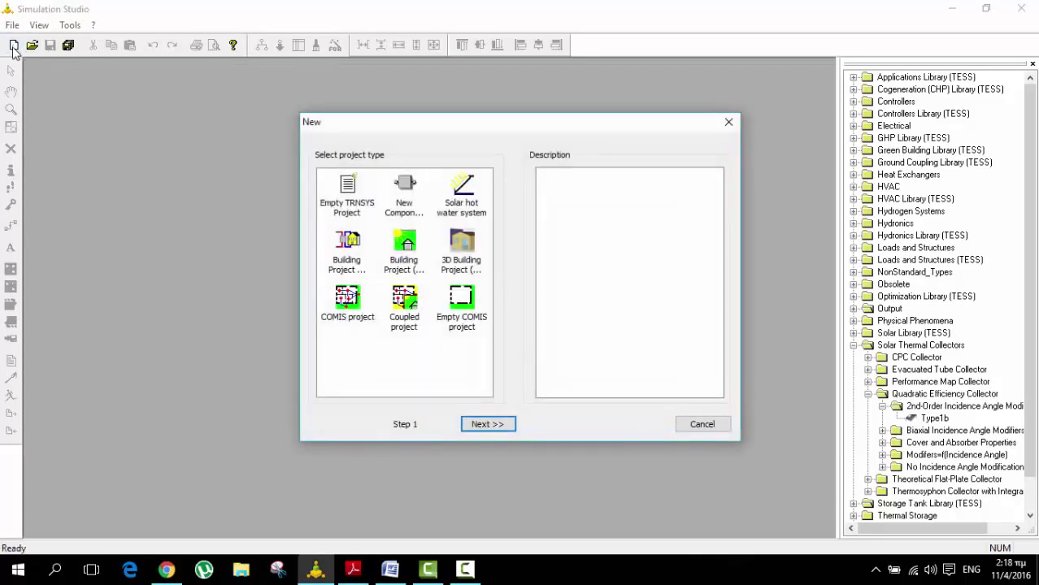
{"action": "left_click", "coordinate": [346, 195]}
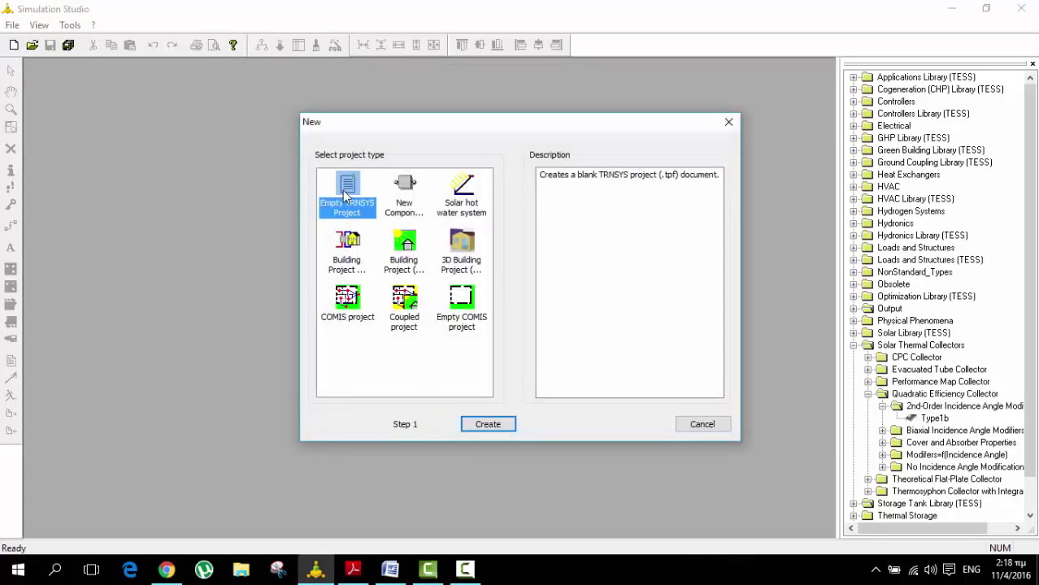
{"action": "left_click", "coordinate": [502, 427]}
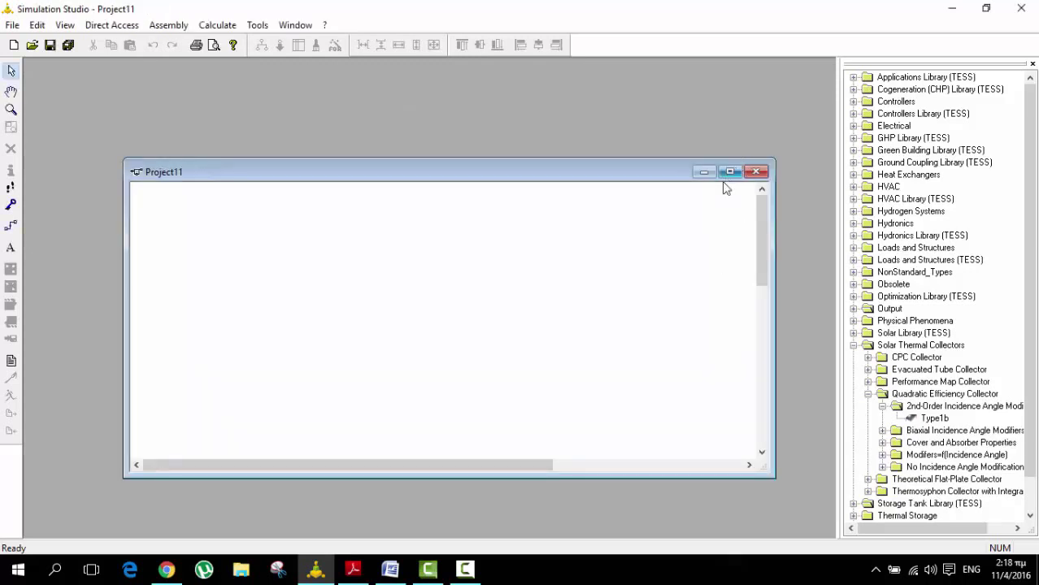
{"action": "left_click", "coordinate": [730, 173]}
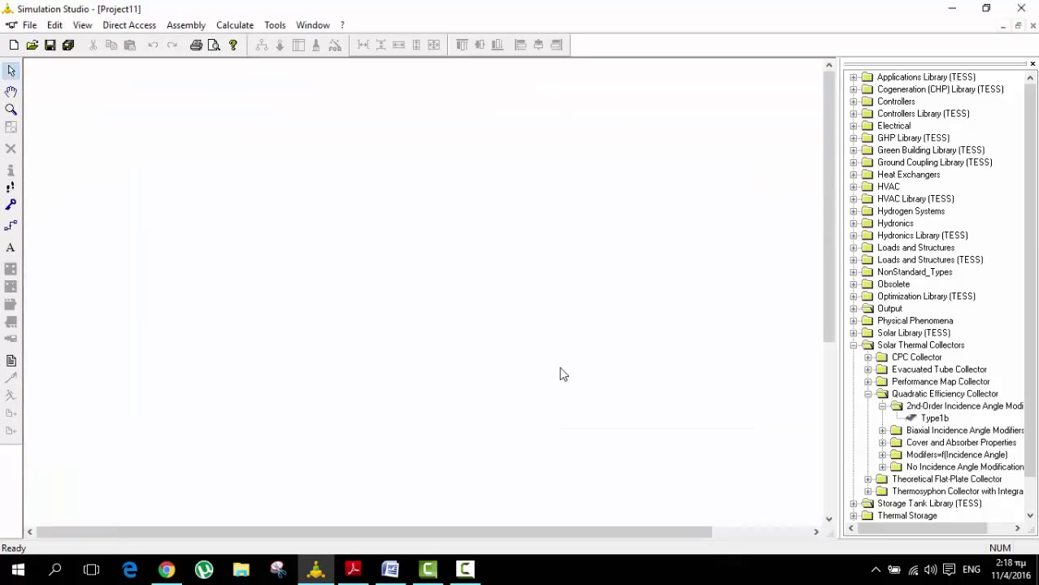
{"action": "left_click", "coordinate": [854, 347]}
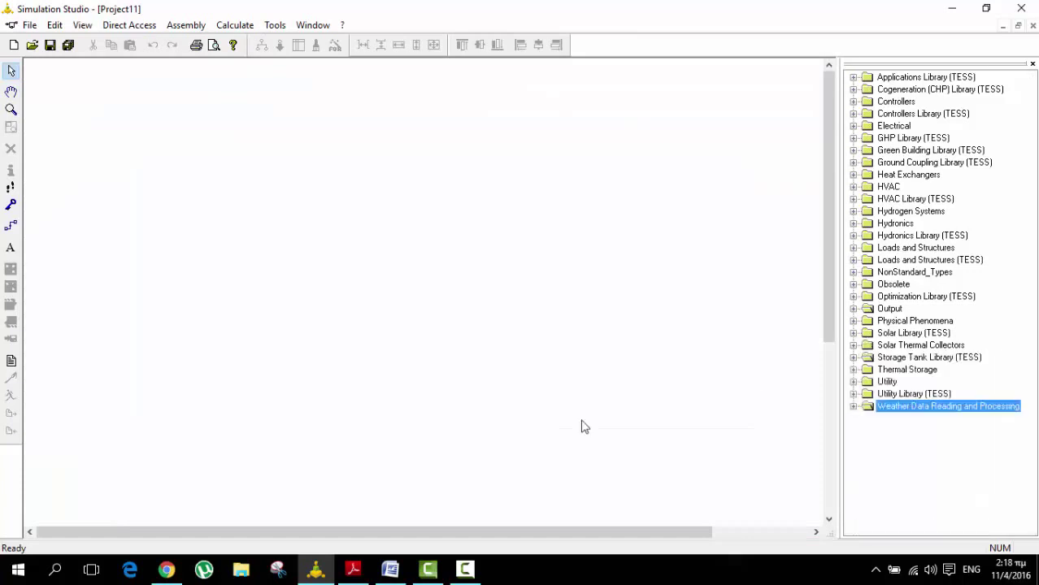
Read the solar pre-heating system description and the list of required component types in 01-GettingStarted.pdf
{"action": "left_click", "coordinate": [352, 569]}
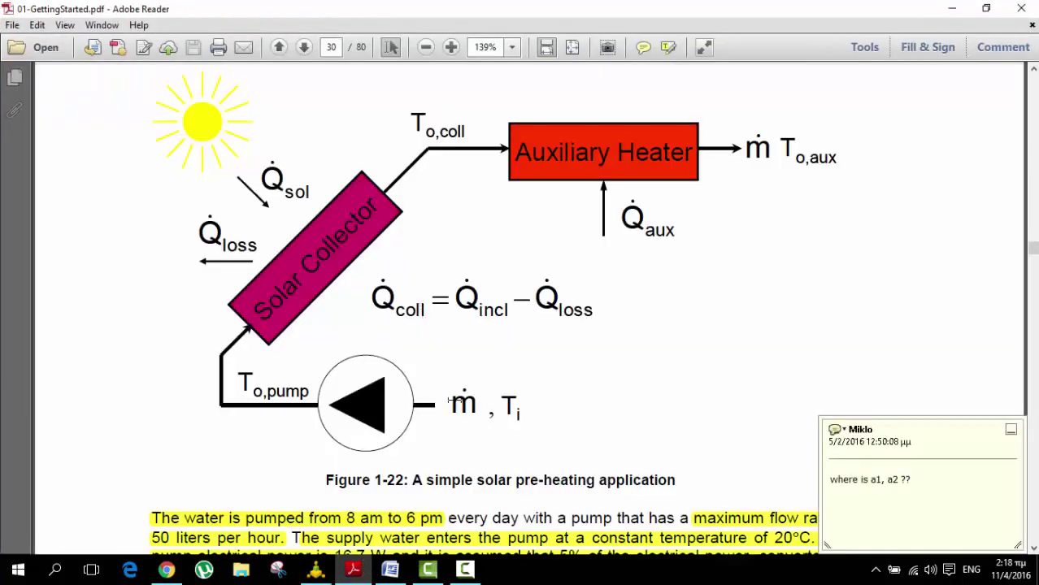
{"action": "scroll", "coordinate": [455, 402], "scroll_direction": "up", "scroll_amount": 3}
{"action": "scroll", "coordinate": [480, 405], "scroll_direction": "down", "scroll_amount": 1}
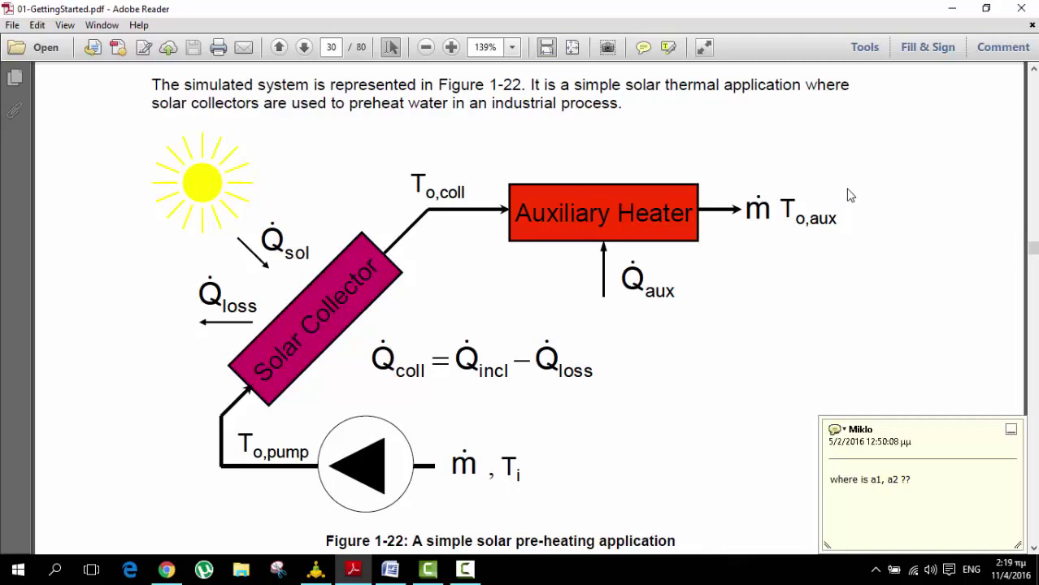
{"action": "scroll", "coordinate": [846, 199], "scroll_direction": "down", "scroll_amount": 2}
{"action": "scroll", "coordinate": [843, 207], "scroll_direction": "down", "scroll_amount": 3}
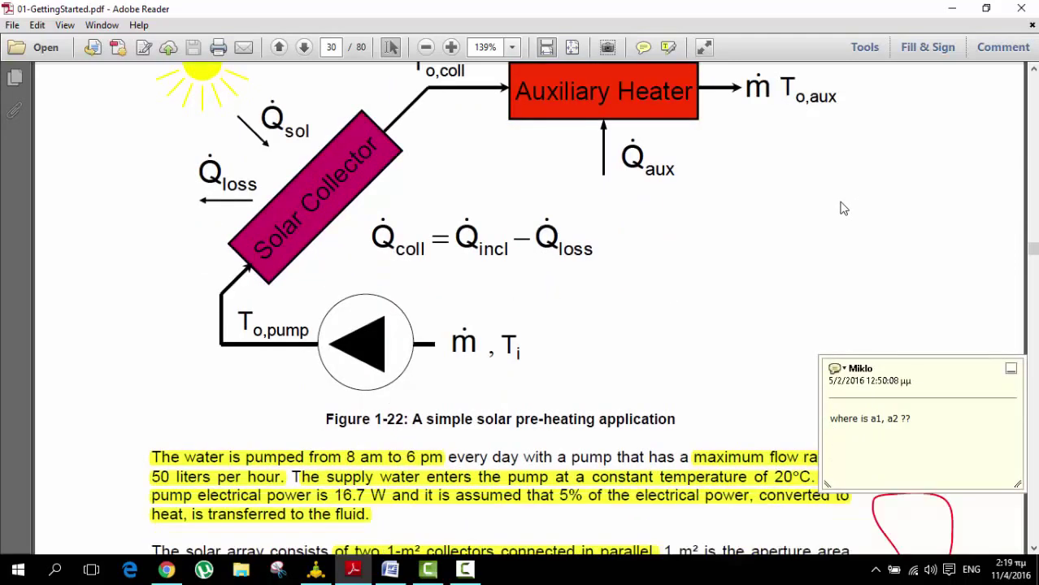
{"action": "scroll", "coordinate": [843, 209], "scroll_direction": "down", "scroll_amount": 15}
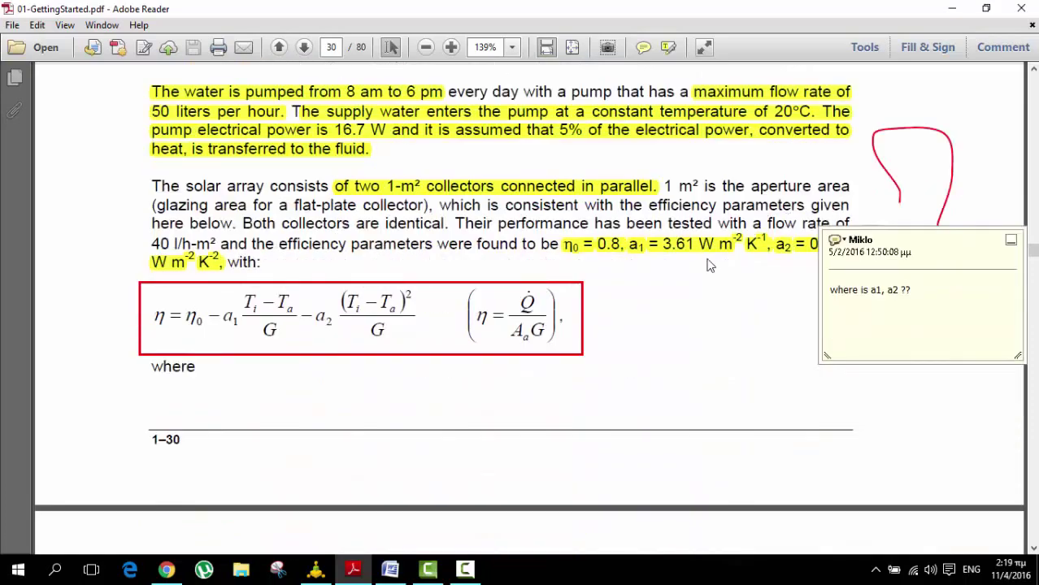
{"action": "scroll", "coordinate": [632, 380], "scroll_direction": "down", "scroll_amount": 20}
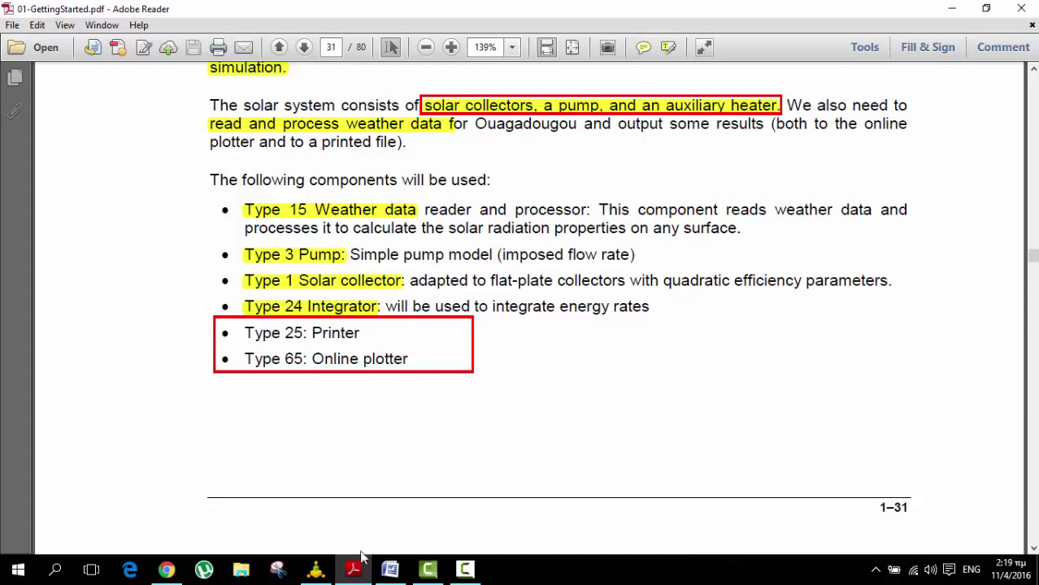
Return to Simulation Studio, widen the component library and expand Weather Data Reading and Processing down to Meteonorm Files (TM2)
{"action": "left_click", "coordinate": [316, 570]}
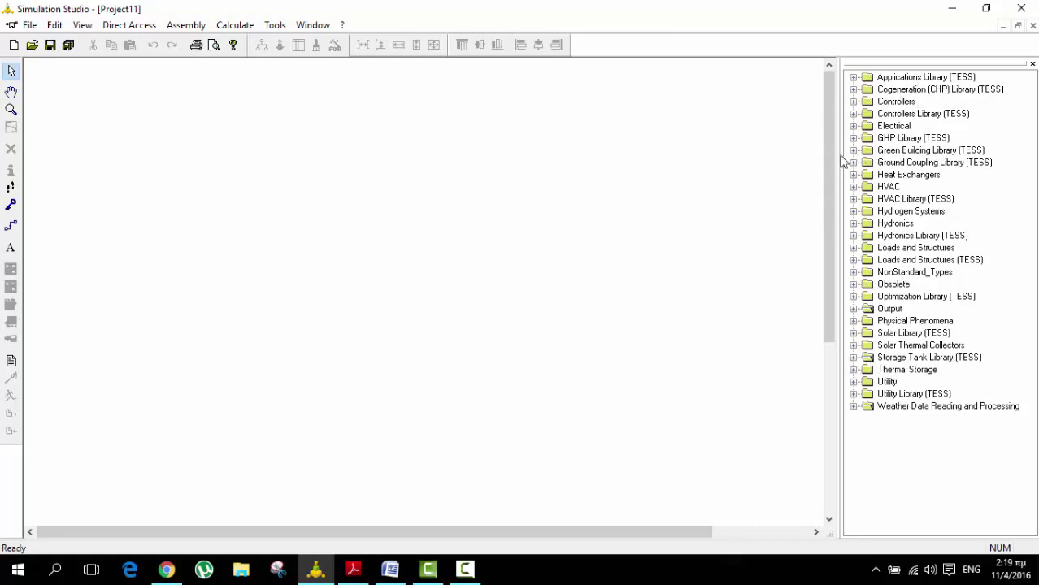
{"action": "left_click_drag", "start_coordinate": [839, 152], "coordinate": [795, 161]}
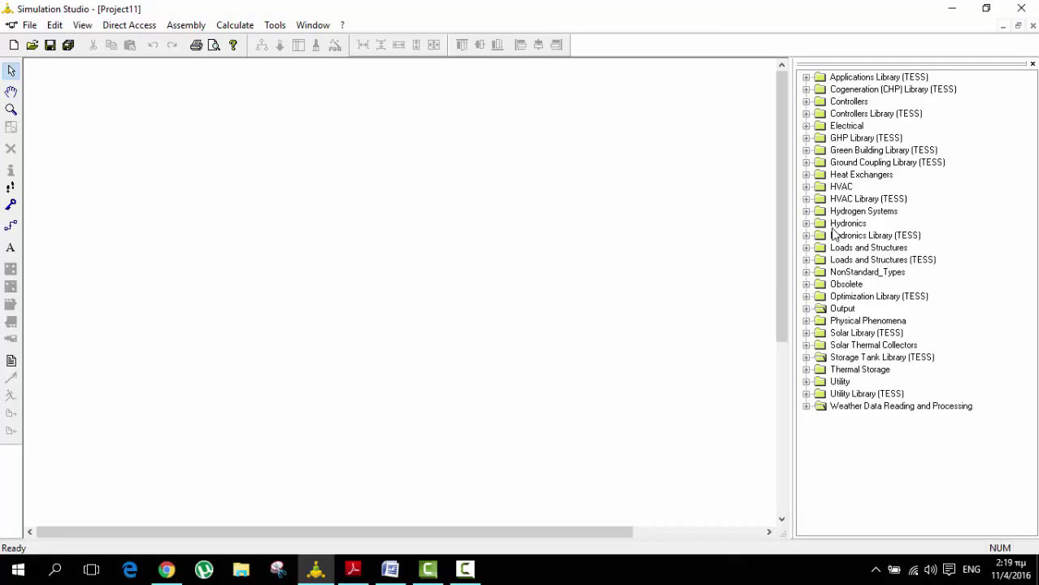
{"action": "left_click", "coordinate": [809, 406]}
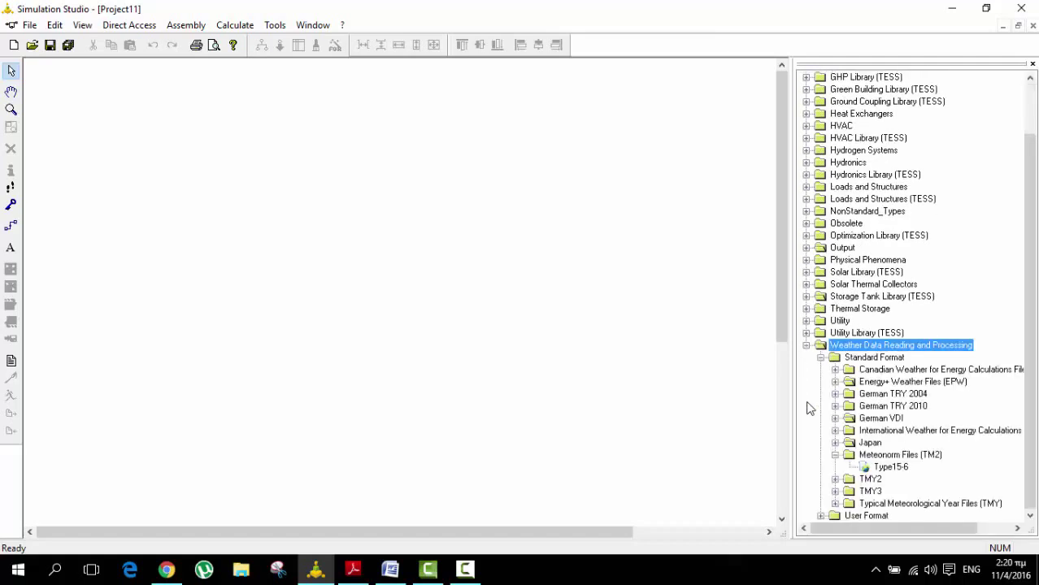
{"action": "left_click", "coordinate": [806, 346]}
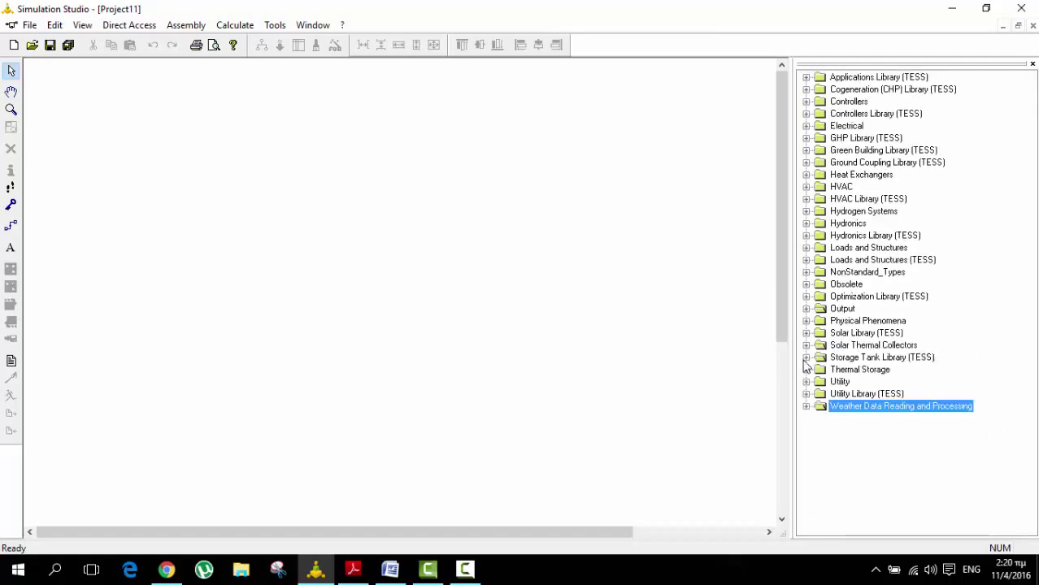
{"action": "left_click", "coordinate": [807, 407]}
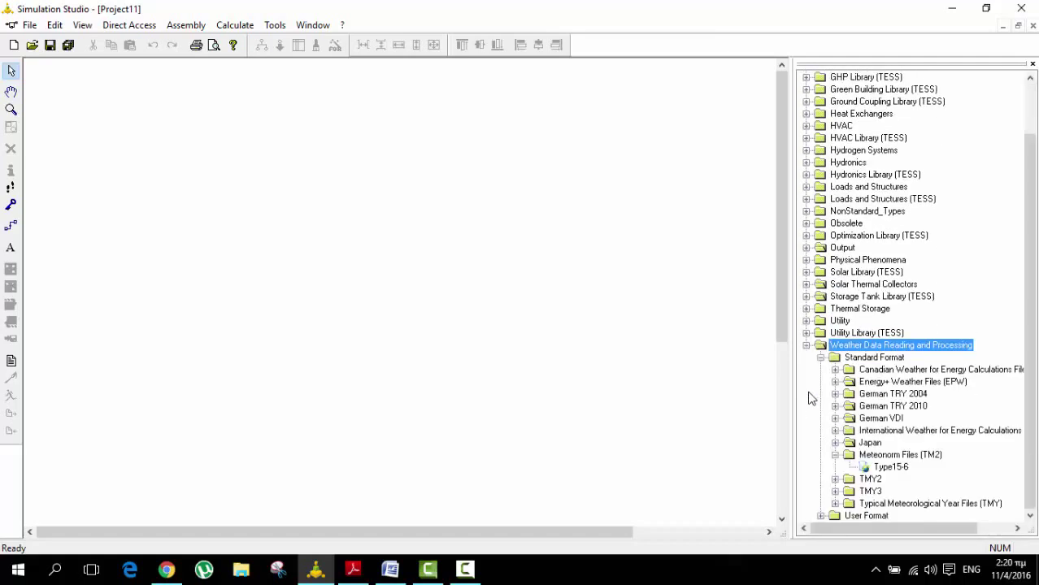
{"action": "left_click", "coordinate": [806, 347]}
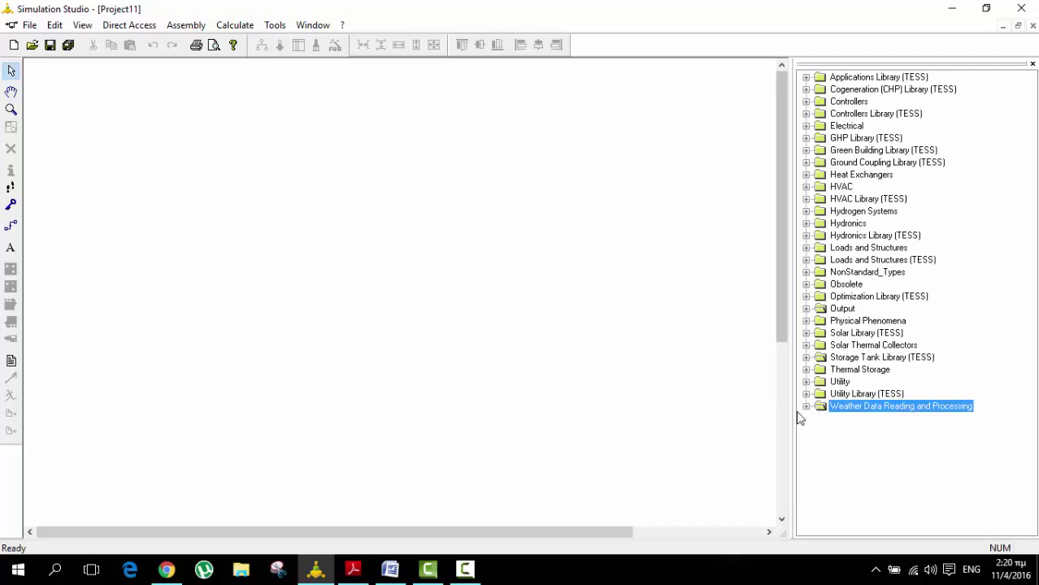
{"action": "left_click", "coordinate": [806, 407]}
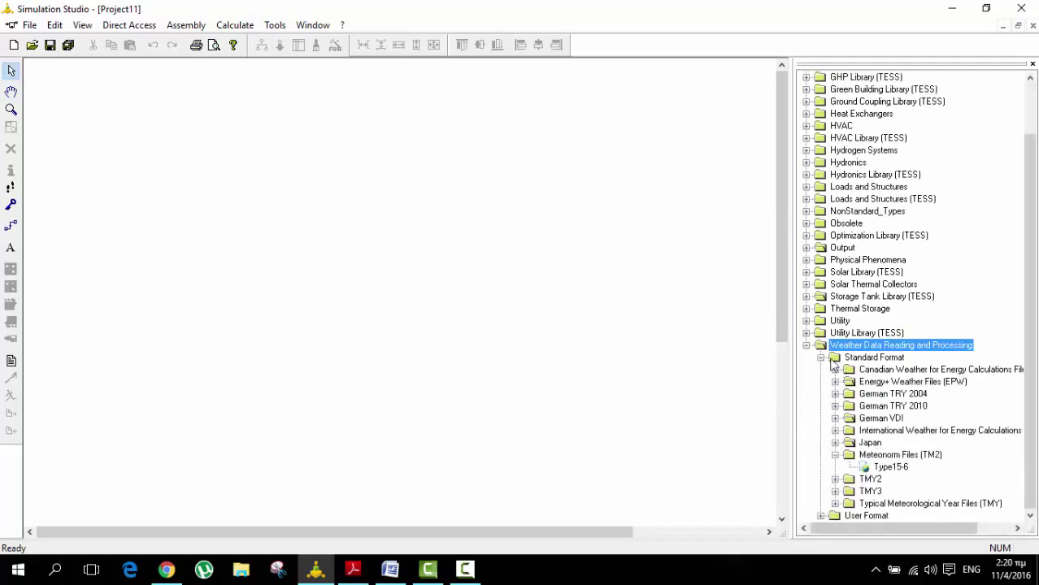
{"action": "left_click", "coordinate": [821, 358]}
{"action": "left_click", "coordinate": [821, 419]}
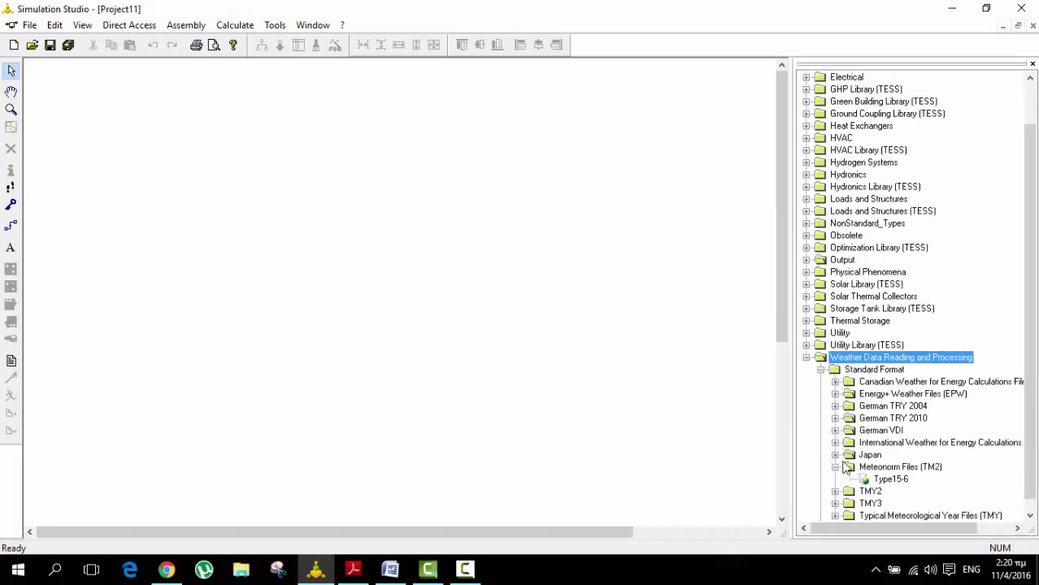
{"action": "left_click", "coordinate": [890, 468]}
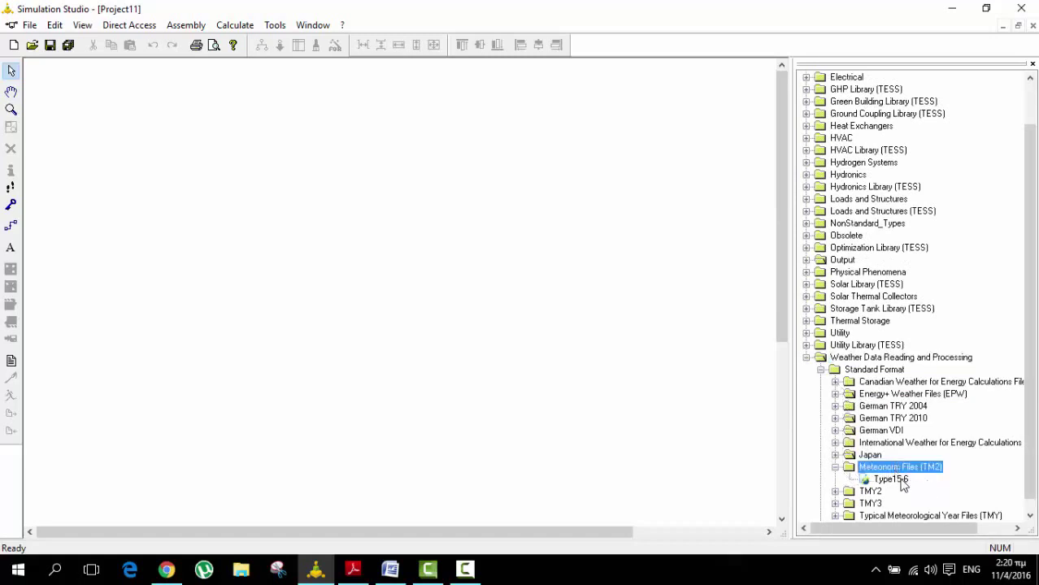
{"action": "left_click", "coordinate": [835, 467]}
{"action": "left_click", "coordinate": [836, 467]}
Add the Type15-6 weather data component to the project and position it in the upper-left area of the canvas
{"action": "left_click", "coordinate": [895, 480]}
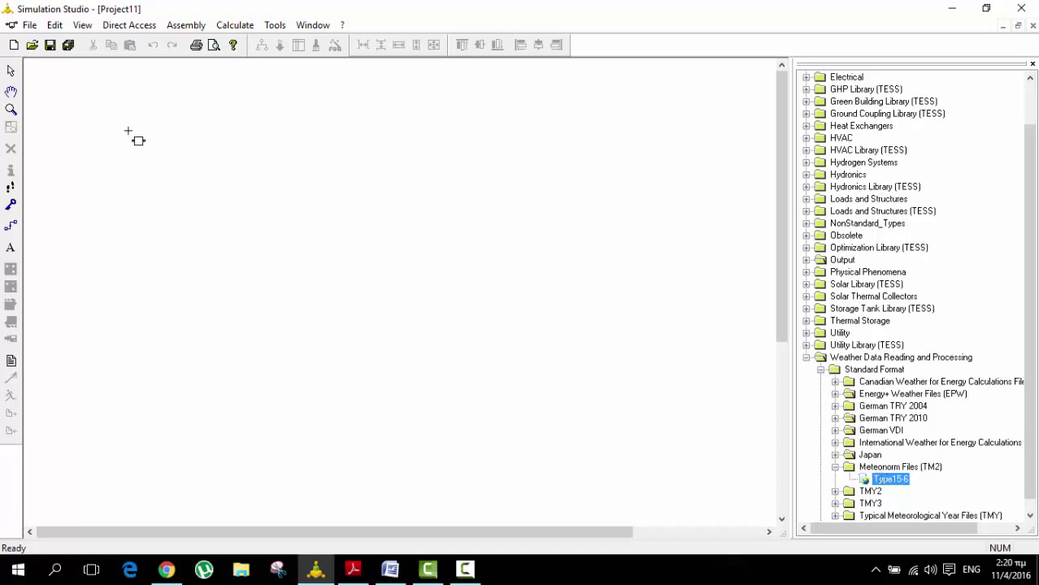
{"action": "left_click", "coordinate": [99, 121]}
{"action": "left_click", "coordinate": [199, 155]}
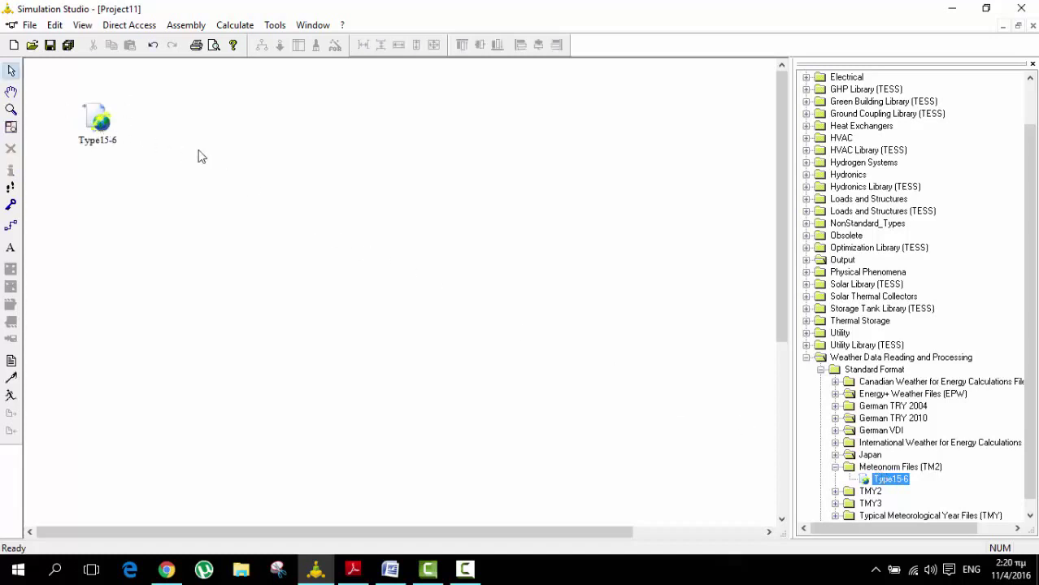
{"action": "left_click_drag", "start_coordinate": [100, 118], "coordinate": [165, 142]}
{"action": "left_click", "coordinate": [256, 163]}
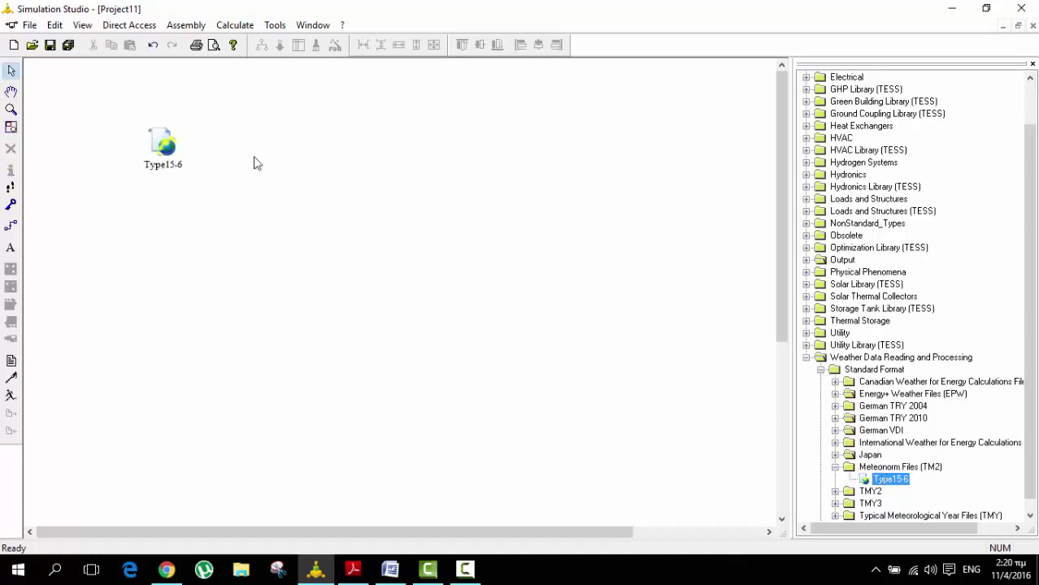
Open the Type15-6 component's parameters and read the variable details of File Type
{"action": "left_click", "coordinate": [170, 151]}
{"action": "double_click", "coordinate": [171, 154]}
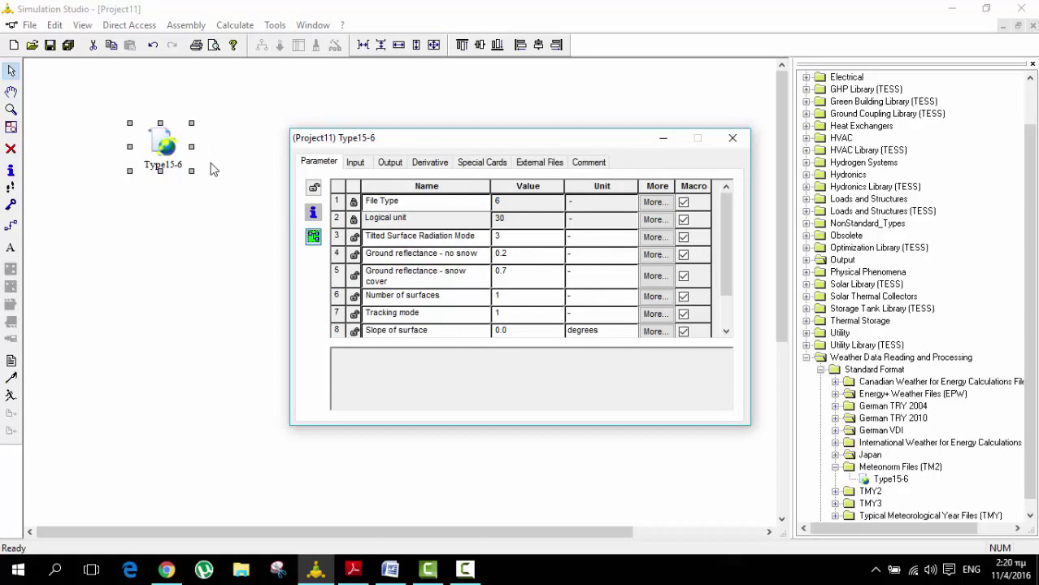
{"action": "scroll", "coordinate": [509, 244], "scroll_direction": "down", "scroll_amount": 1}
{"action": "scroll", "coordinate": [507, 245], "scroll_direction": "up", "scroll_amount": 1}
{"action": "left_click", "coordinate": [661, 205]}
{"action": "left_click", "coordinate": [644, 126]}
{"action": "left_click", "coordinate": [653, 202]}
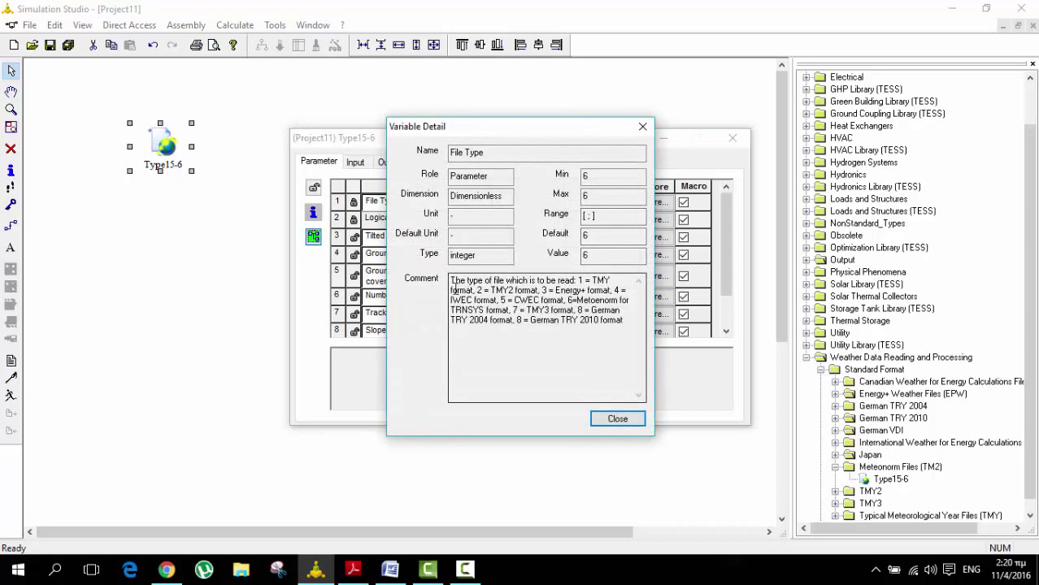
{"action": "left_click_drag", "start_coordinate": [452, 283], "coordinate": [618, 351]}
{"action": "left_click", "coordinate": [617, 418]}
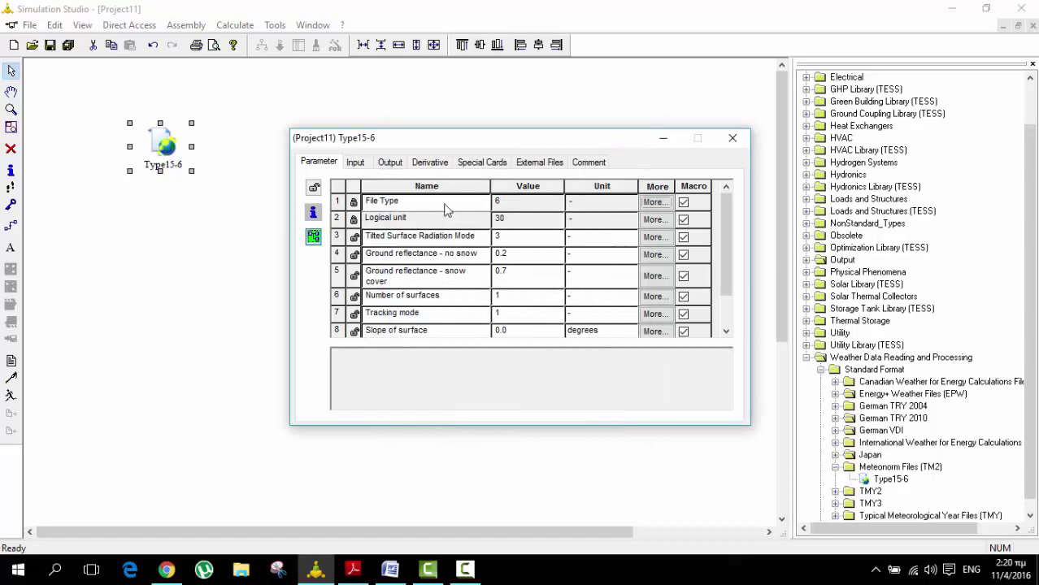
Read the variable details of the Logical unit parameter and view the Type15-6 component's inputs
{"action": "left_click", "coordinate": [657, 220]}
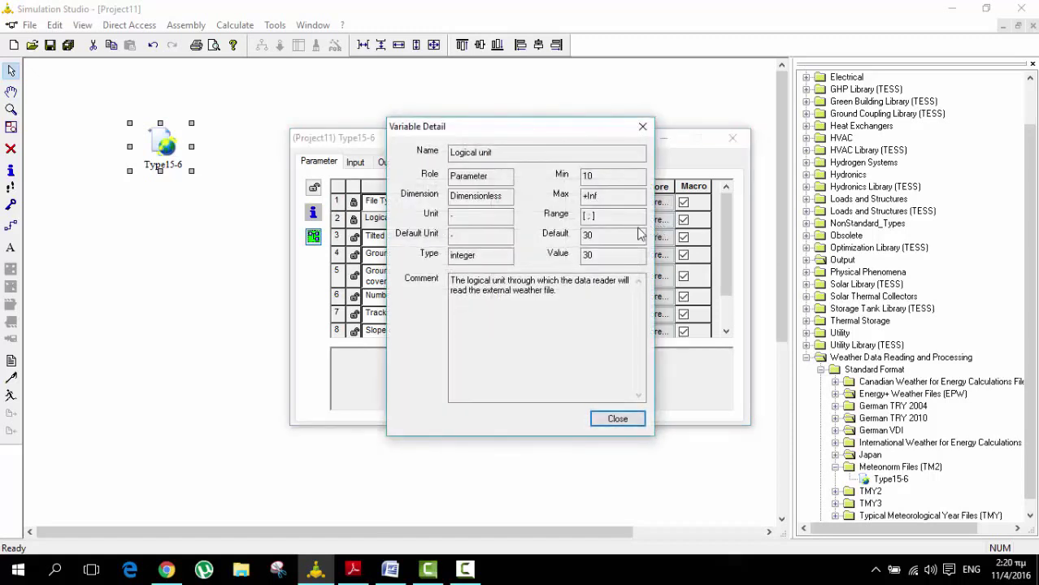
{"action": "left_click", "coordinate": [611, 418]}
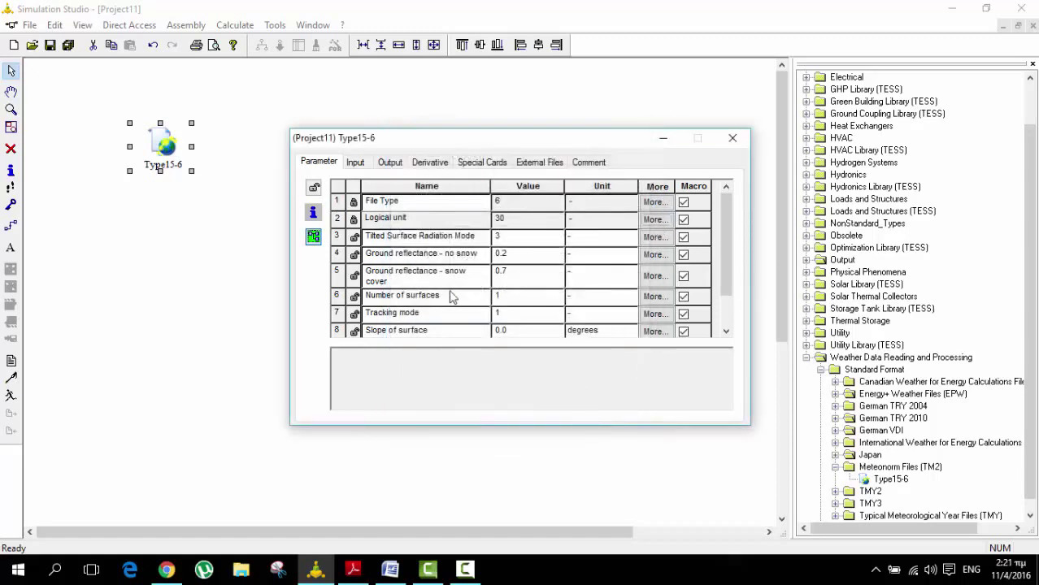
{"action": "scroll", "coordinate": [453, 297], "scroll_direction": "down", "scroll_amount": 1}
{"action": "left_click", "coordinate": [356, 164]}
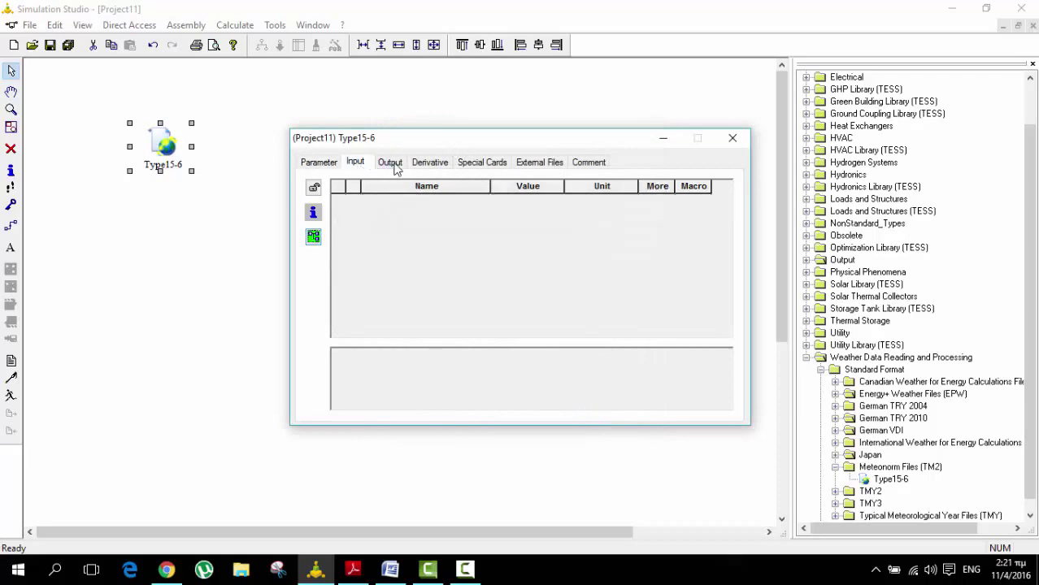
Review the outputs of the Type15-6 component and close its window
{"action": "left_click", "coordinate": [391, 163]}
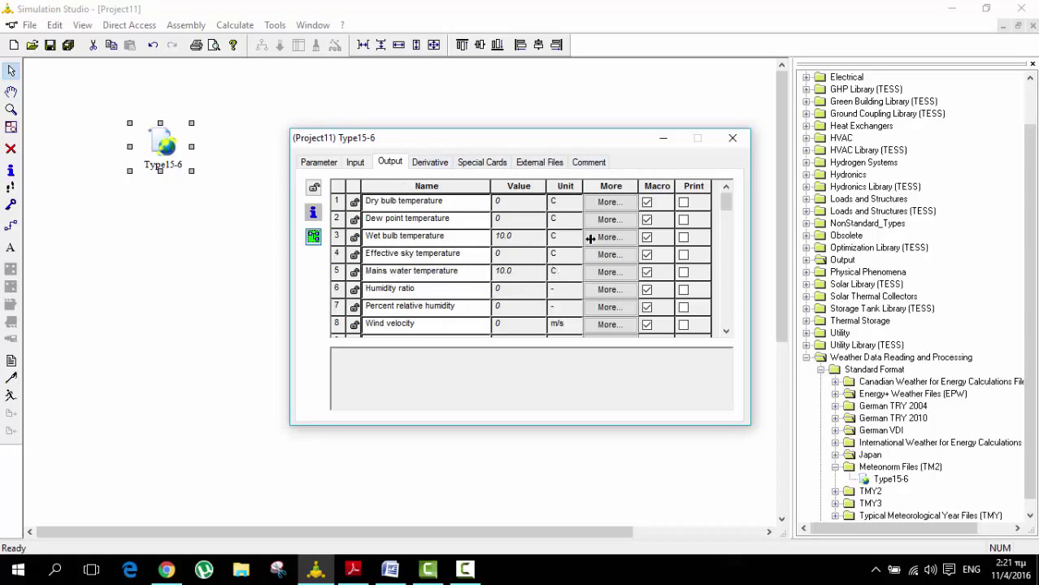
{"action": "left_click", "coordinate": [732, 138]}
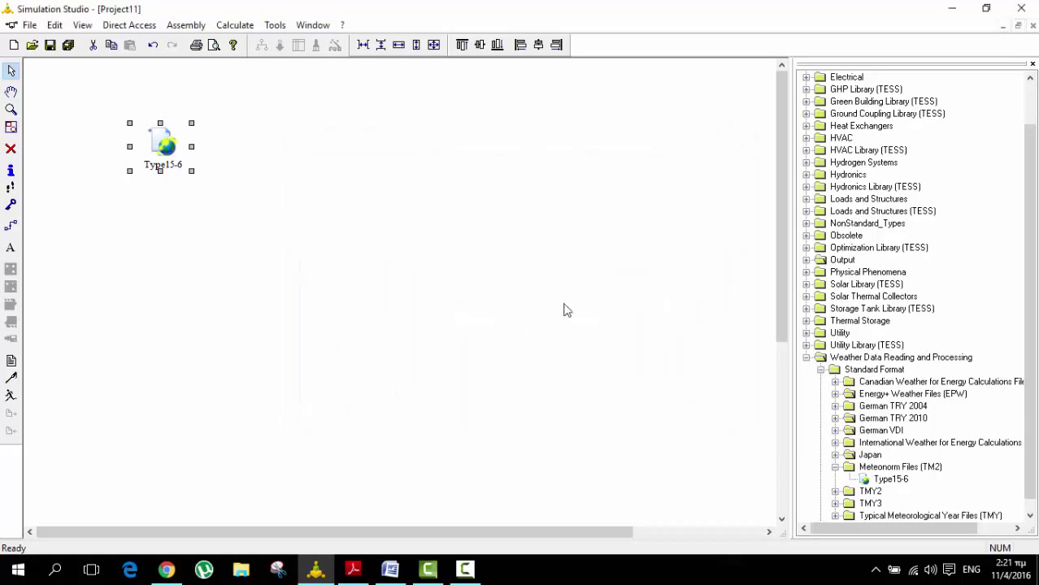
Add the Type3d single-speed pump from Hydronics > Pumps to the project, below the weather data component
{"action": "left_click", "coordinate": [806, 358]}
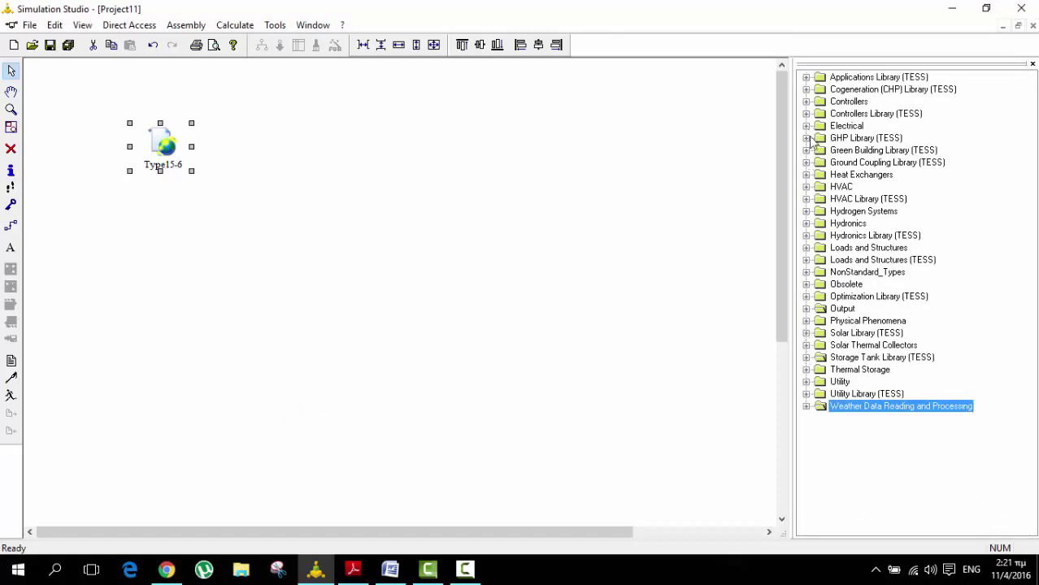
{"action": "left_click", "coordinate": [852, 226]}
{"action": "left_click", "coordinate": [806, 224]}
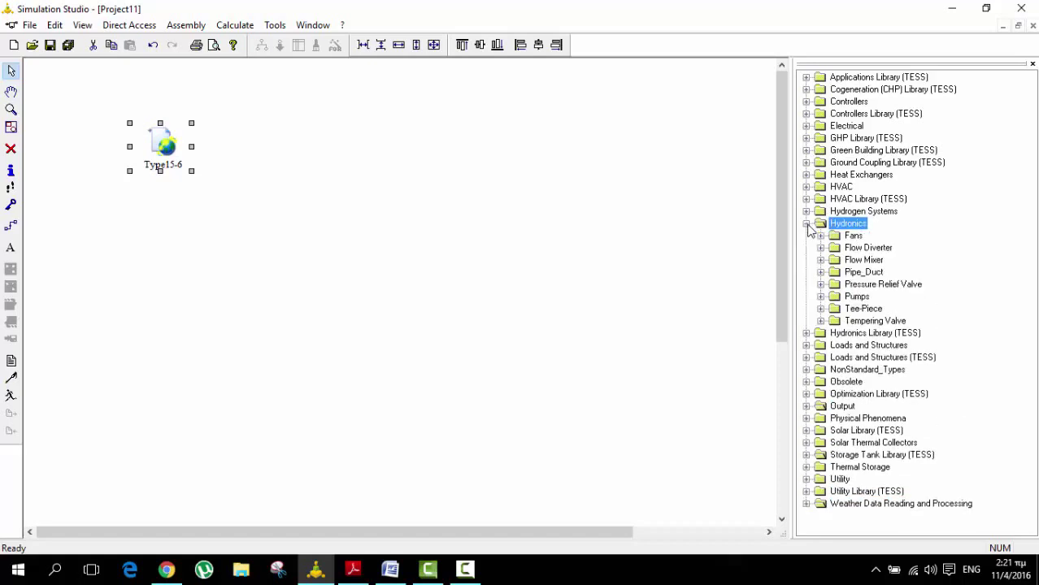
{"action": "left_click", "coordinate": [868, 299]}
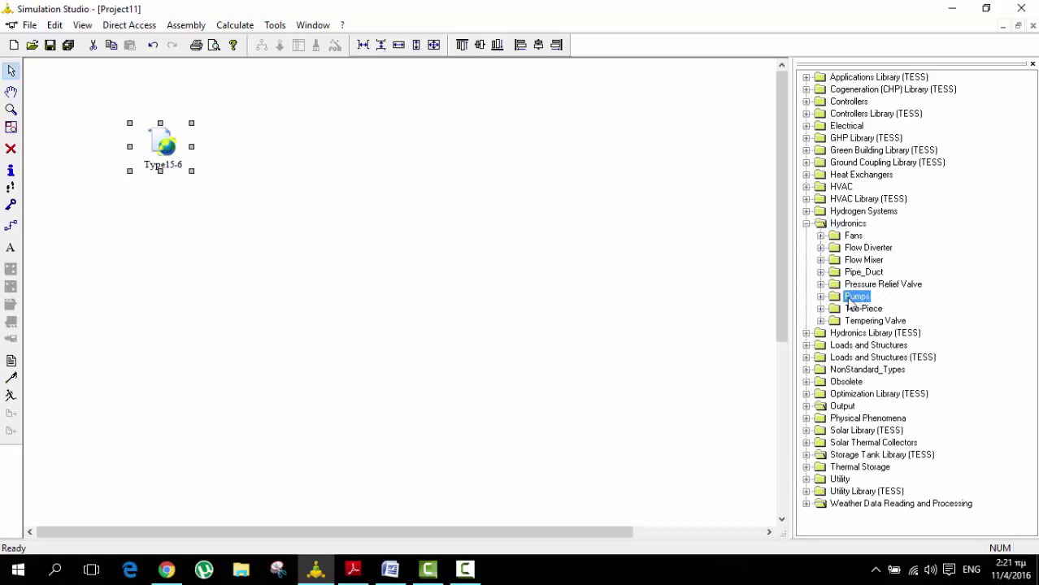
{"action": "left_click", "coordinate": [828, 298]}
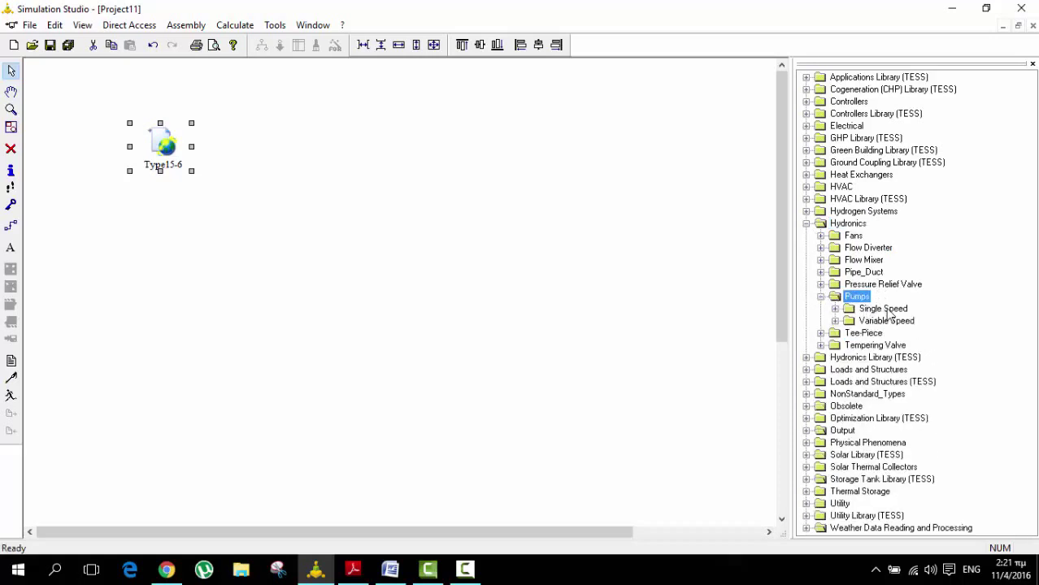
{"action": "double_click", "coordinate": [886, 310]}
{"action": "left_click_drag", "start_coordinate": [890, 337], "coordinate": [182, 273]}
{"action": "left_click", "coordinate": [231, 273]}
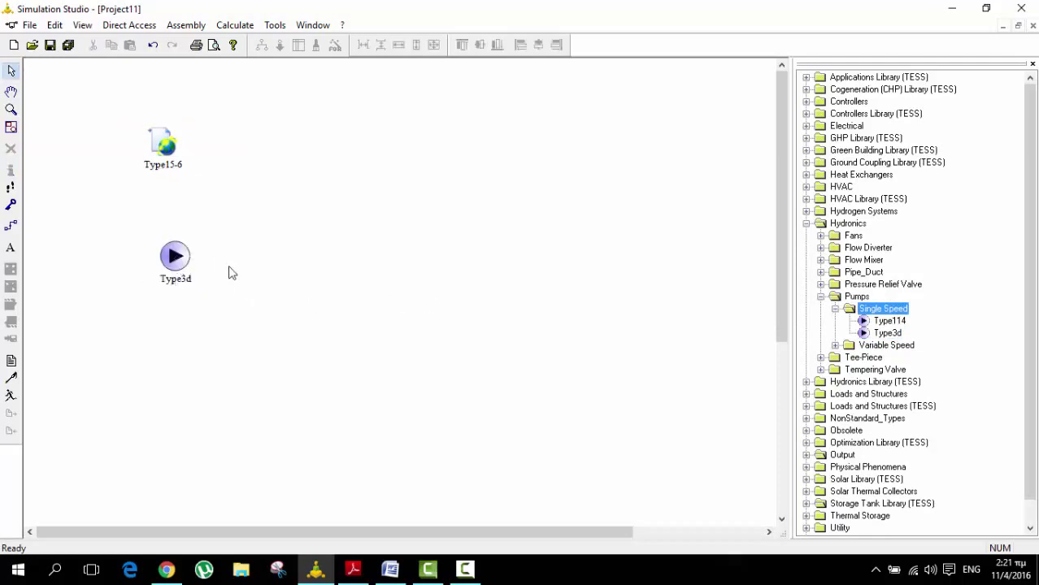
Collapse the Hydronics library folders and shift the Type3d pump slightly to line up under Type15-6
{"action": "left_click", "coordinate": [835, 309]}
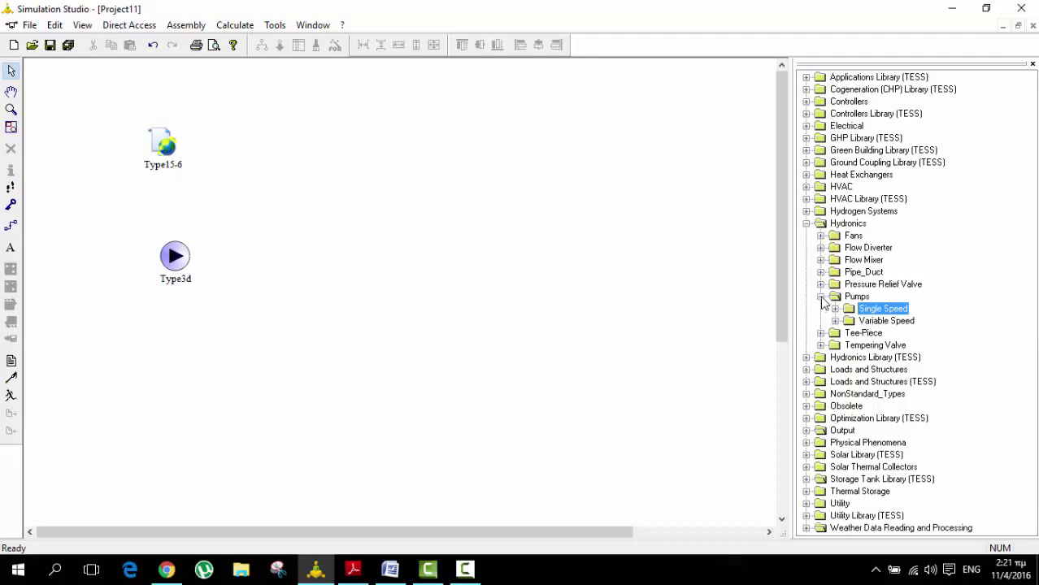
{"action": "left_click", "coordinate": [821, 298]}
{"action": "left_click", "coordinate": [807, 224]}
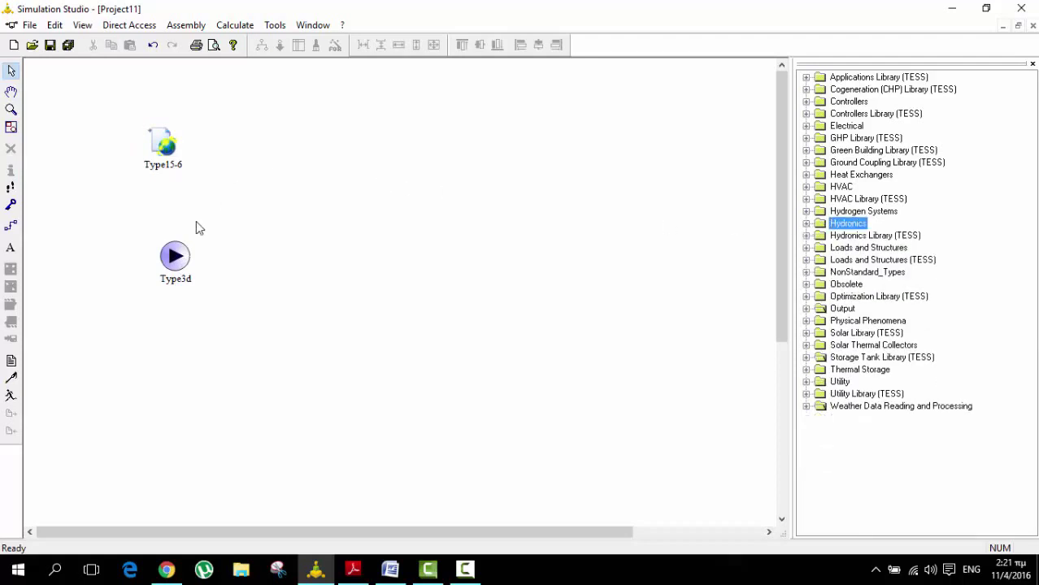
{"action": "left_click", "coordinate": [166, 255]}
{"action": "left_click_drag", "start_coordinate": [167, 256], "coordinate": [158, 255]}
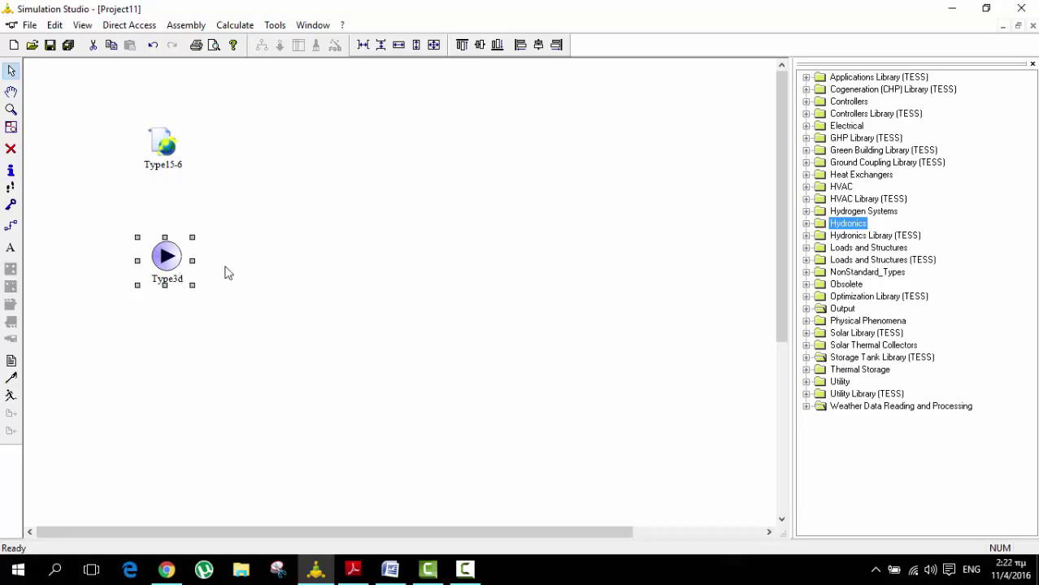
{"action": "left_click", "coordinate": [413, 303]}
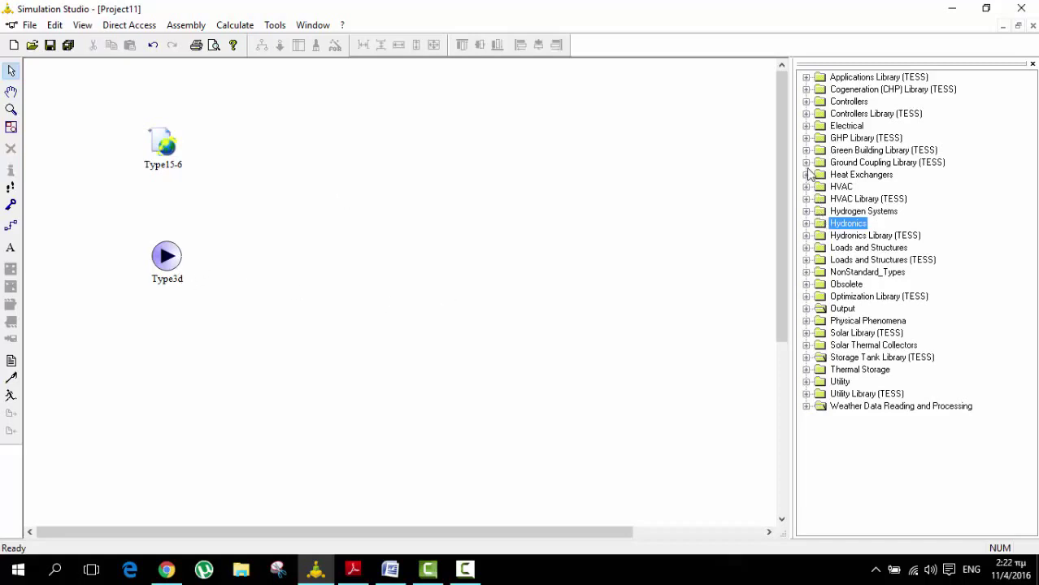
Add the Type1b quadratic efficiency solar collector (2nd-Order Incidence Angle Modifiers) and arrange it between the weather component and the pump
{"action": "double_click", "coordinate": [871, 347]}
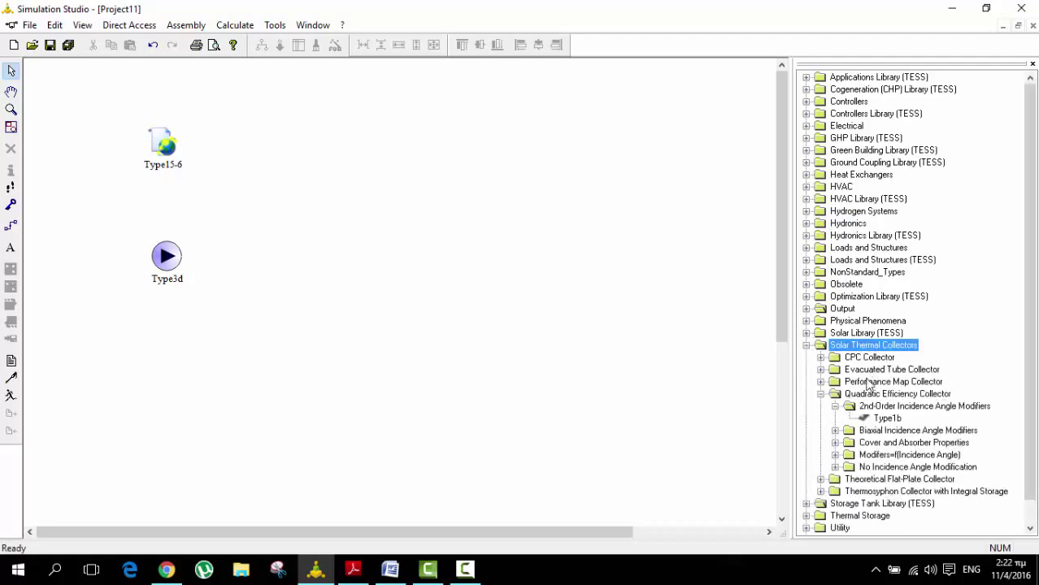
{"action": "left_click", "coordinate": [888, 395]}
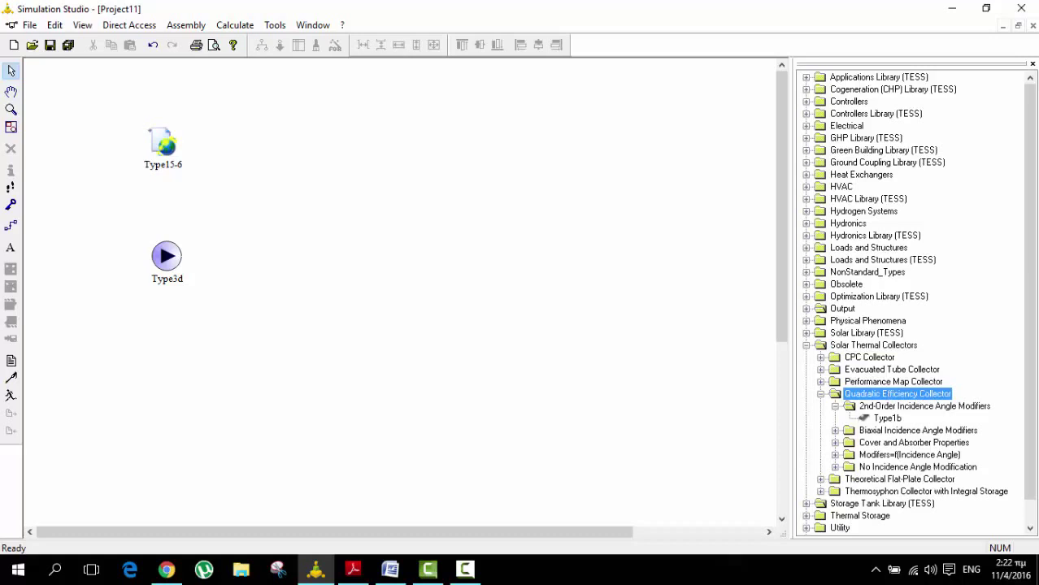
{"action": "left_click", "coordinate": [964, 409]}
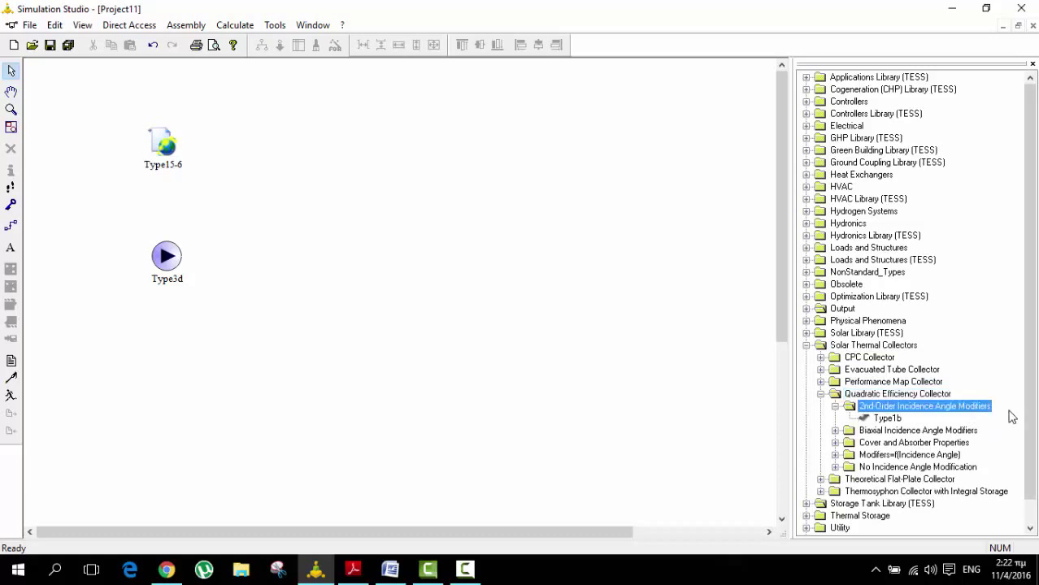
{"action": "left_click", "coordinate": [888, 419]}
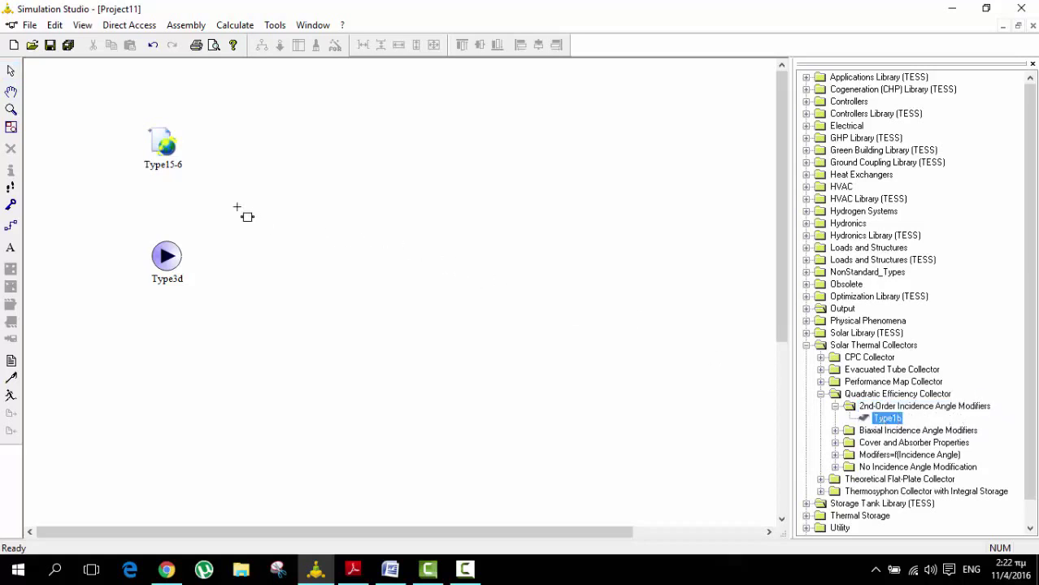
{"action": "left_click", "coordinate": [244, 213]}
{"action": "left_click", "coordinate": [165, 261]}
{"action": "left_click_drag", "start_coordinate": [165, 262], "coordinate": [140, 334]}
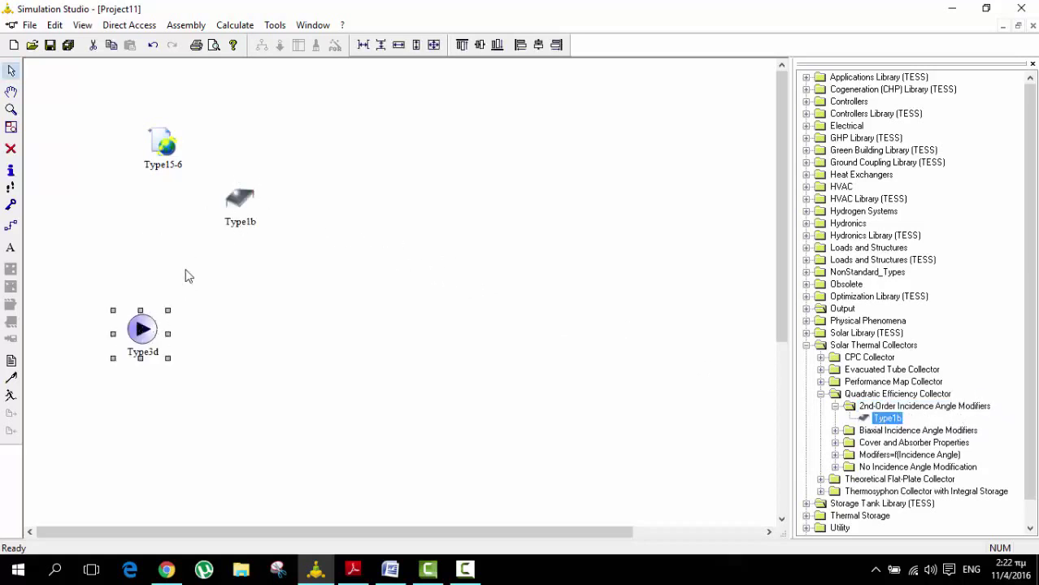
{"action": "left_click_drag", "start_coordinate": [234, 200], "coordinate": [170, 241]}
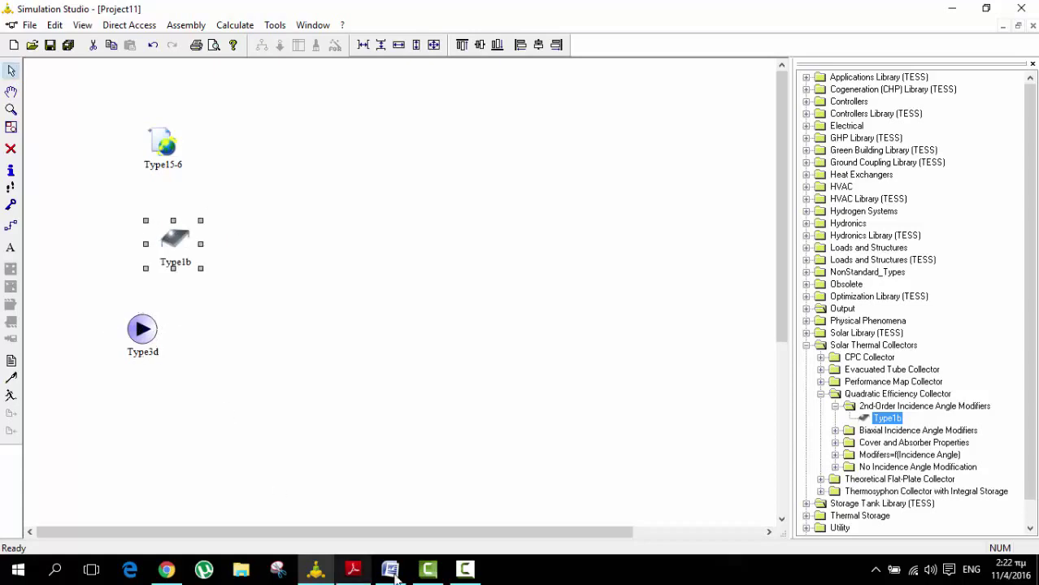
Switch to the Getting Started manual in Adobe Reader and read which components and configuration changes the Solar System section requires
{"action": "left_click", "coordinate": [352, 570]}
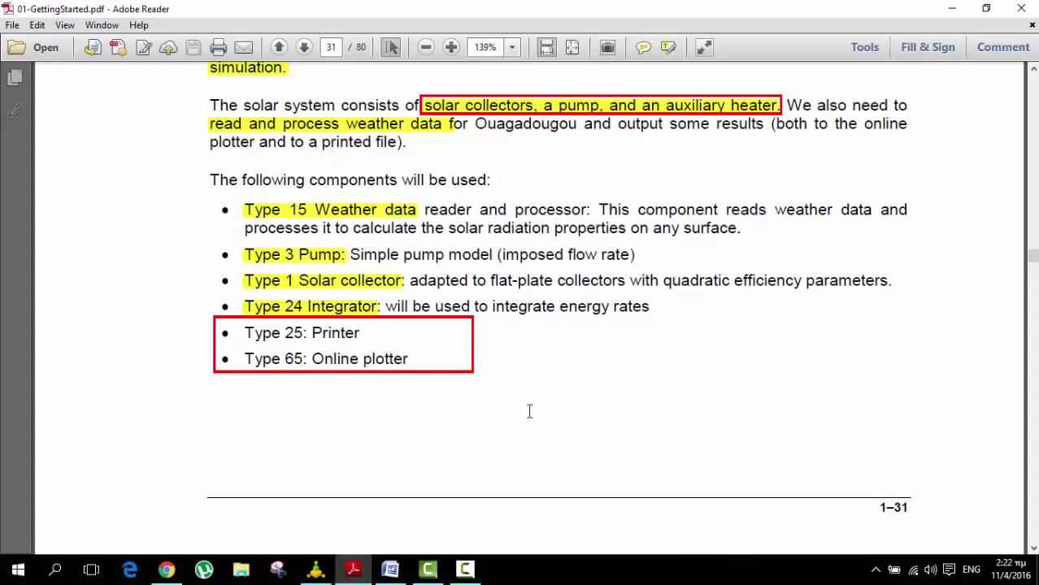
{"action": "scroll", "coordinate": [336, 365], "scroll_direction": "down", "scroll_amount": 6}
{"action": "scroll", "coordinate": [343, 364], "scroll_direction": "down", "scroll_amount": 10}
{"action": "scroll", "coordinate": [357, 351], "scroll_direction": "down", "scroll_amount": 10}
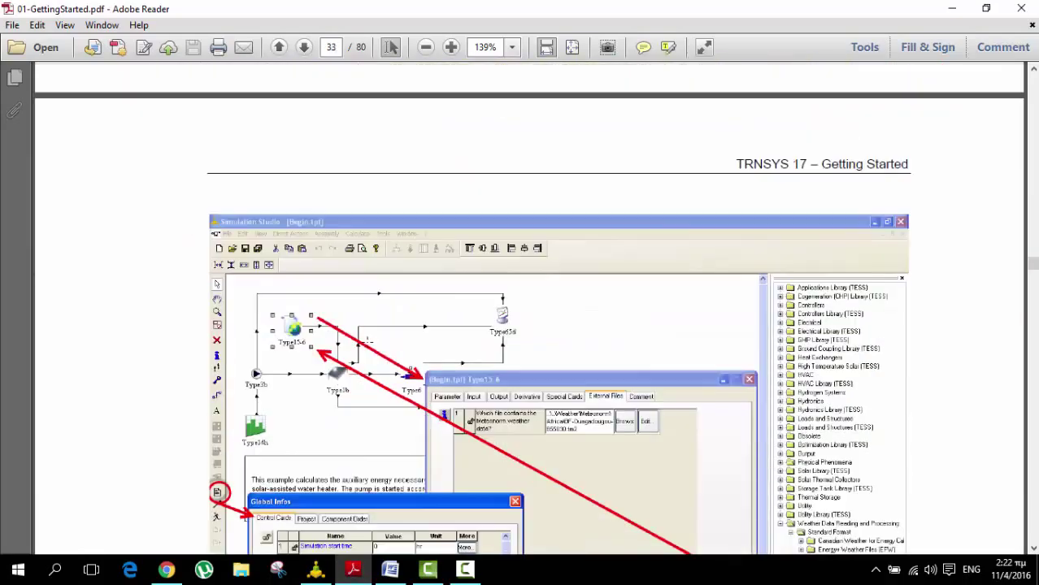
{"action": "scroll", "coordinate": [520, 325], "scroll_direction": "down", "scroll_amount": 5}
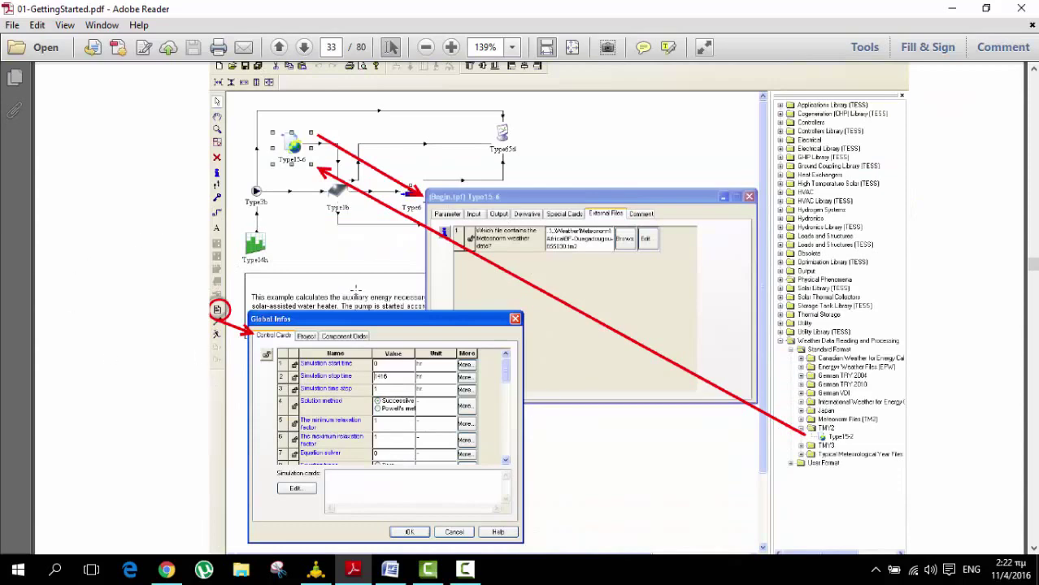
{"action": "scroll", "coordinate": [661, 390], "scroll_direction": "down", "scroll_amount": 3}
{"action": "scroll", "coordinate": [598, 319], "scroll_direction": "down", "scroll_amount": 5}
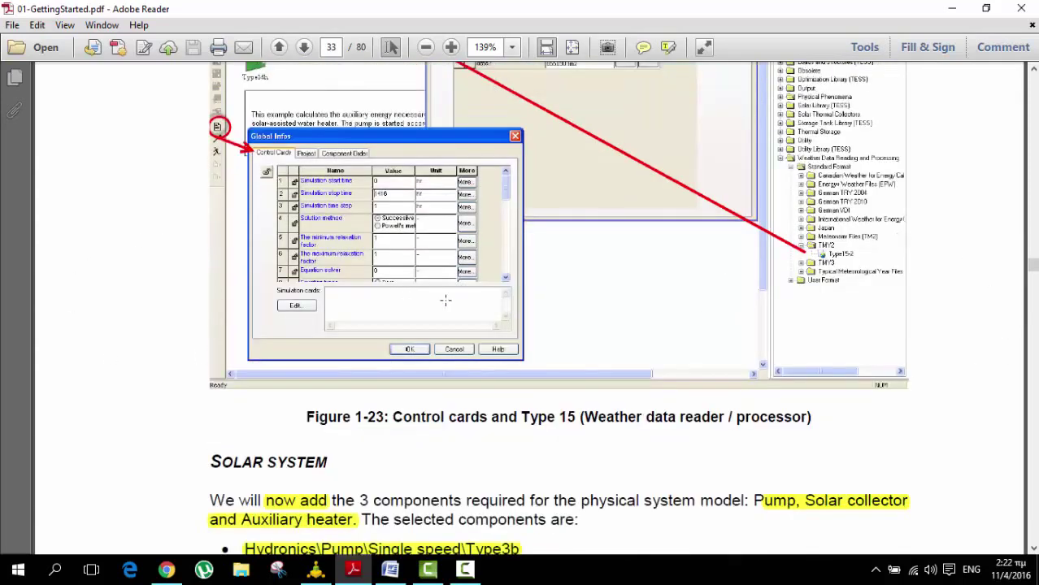
{"action": "scroll", "coordinate": [579, 315], "scroll_direction": "down", "scroll_amount": 3}
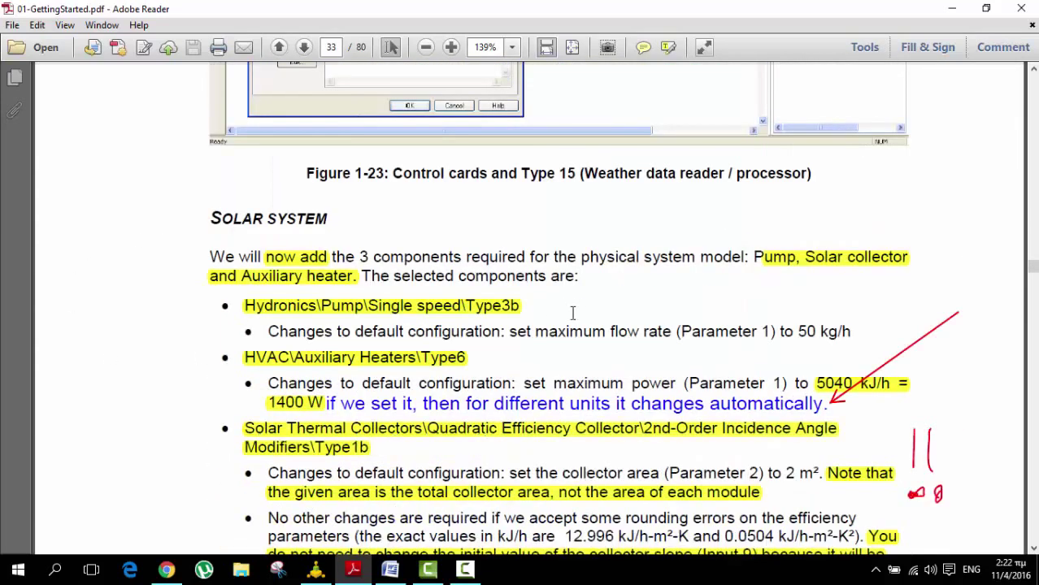
{"action": "scroll", "coordinate": [366, 502], "scroll_direction": "down", "scroll_amount": 3}
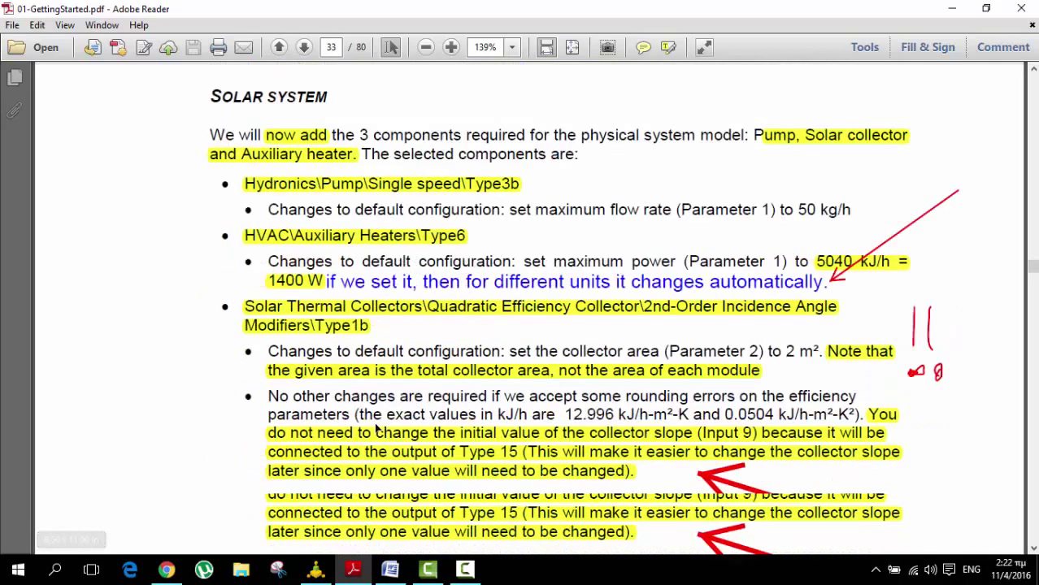
Return to Simulation Studio and spread out the layout, with the pump at the lower left of the Type1b collector
{"action": "left_click", "coordinate": [355, 574]}
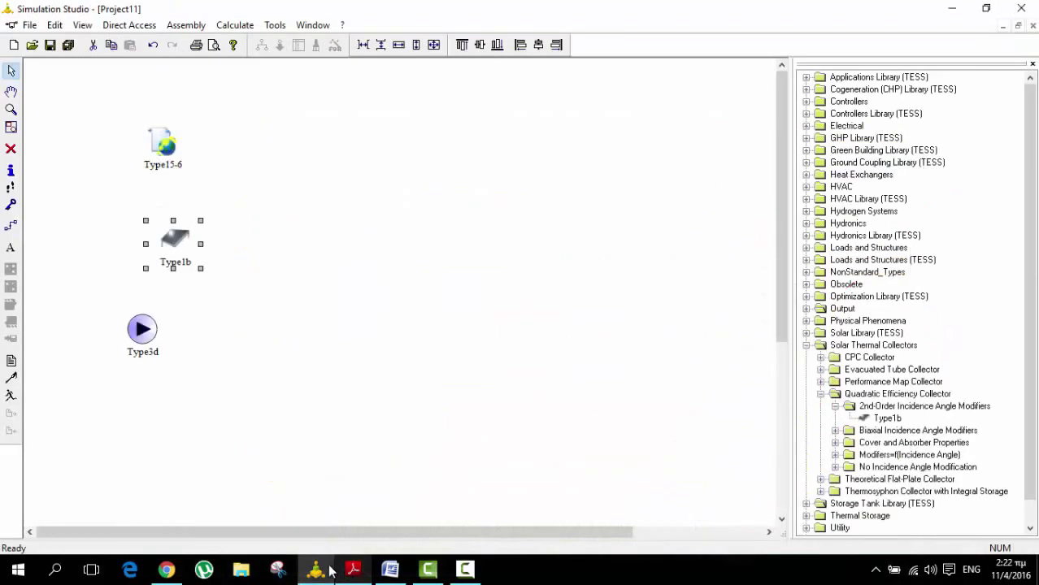
{"action": "left_click", "coordinate": [135, 336]}
{"action": "left_click_drag", "start_coordinate": [135, 336], "coordinate": [178, 369]}
{"action": "left_click_drag", "start_coordinate": [197, 243], "coordinate": [320, 245]}
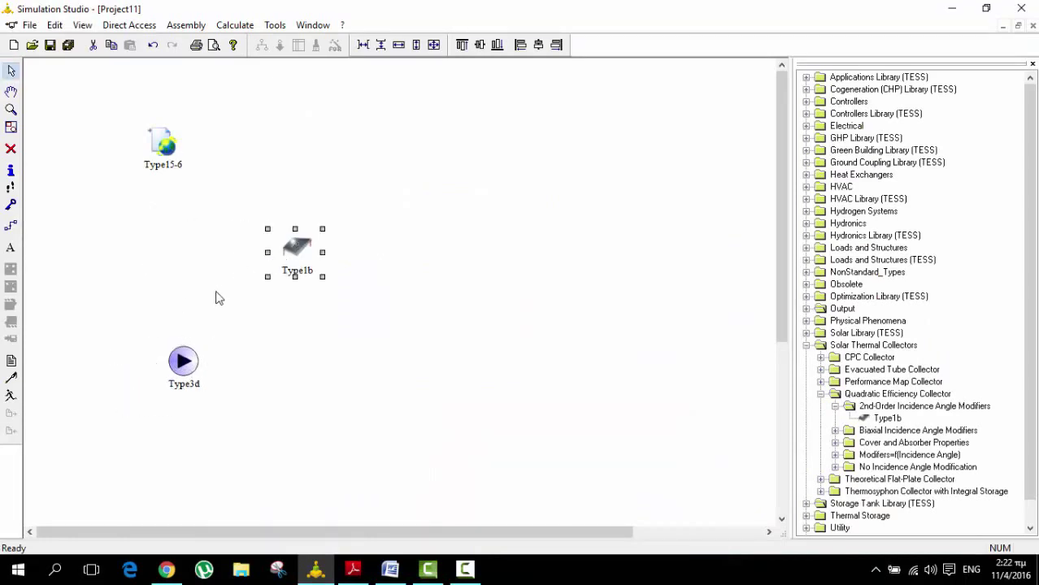
{"action": "left_click_drag", "start_coordinate": [167, 360], "coordinate": [125, 345]}
{"action": "left_click", "coordinate": [365, 360]}
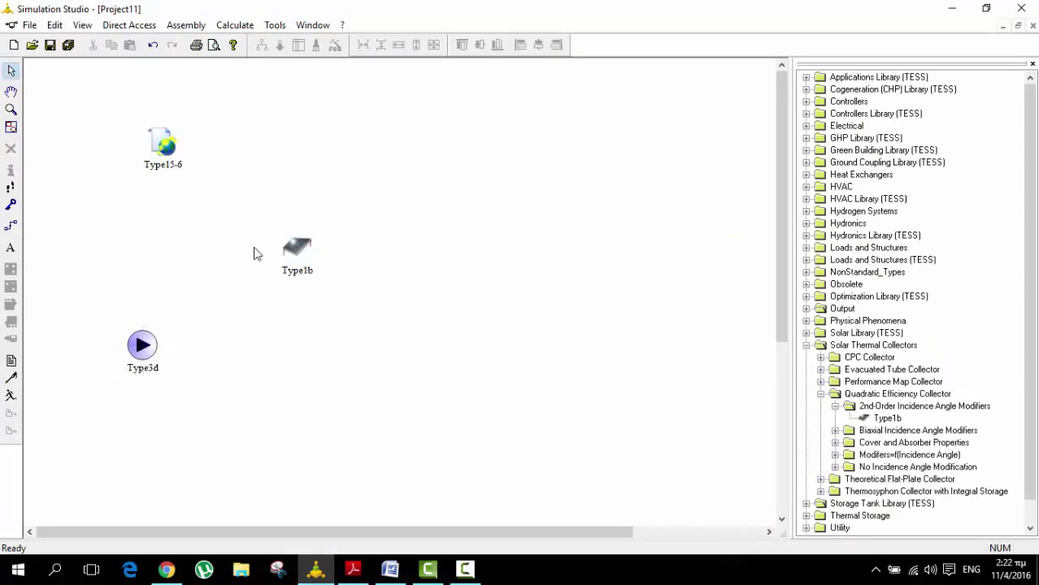
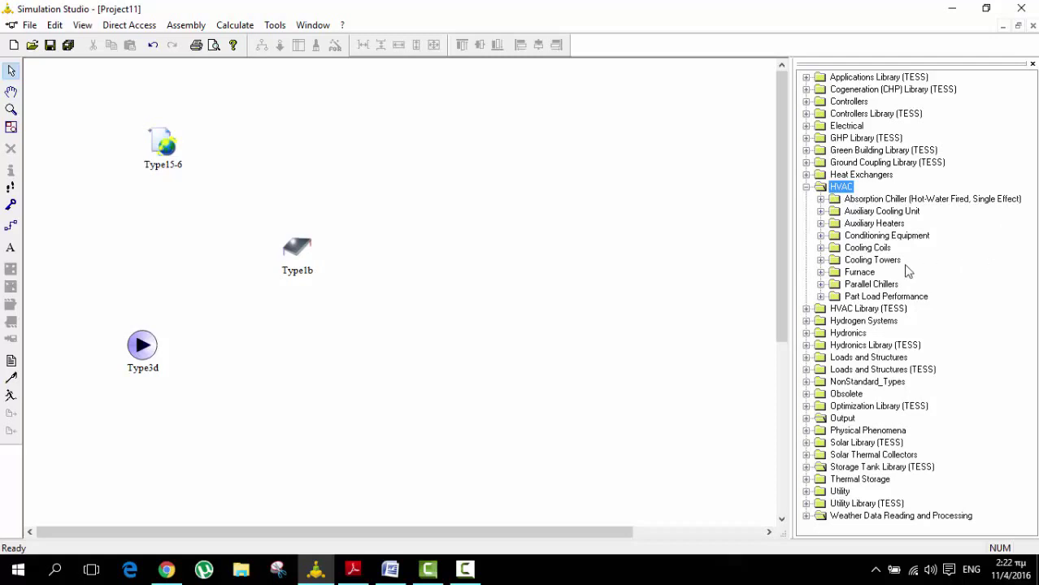
Add the Type6 auxiliary heater from HVAC > Auxiliary Heaters, to the right of the solar collector at the same height
{"action": "left_click", "coordinate": [884, 224]}
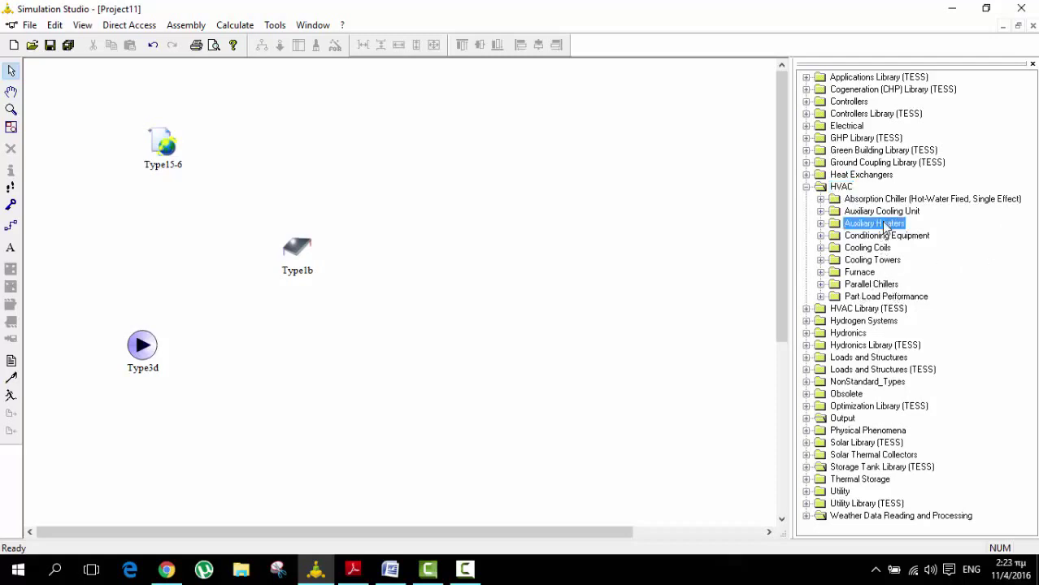
{"action": "double_click", "coordinate": [884, 225]}
{"action": "left_click_drag", "start_coordinate": [871, 235], "coordinate": [496, 254]}
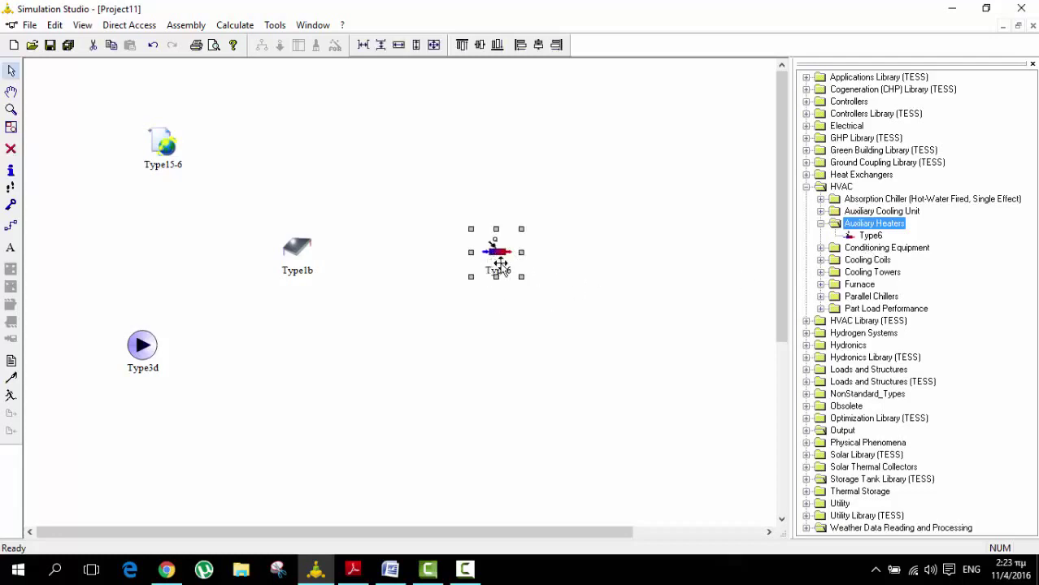
{"action": "left_click", "coordinate": [651, 283]}
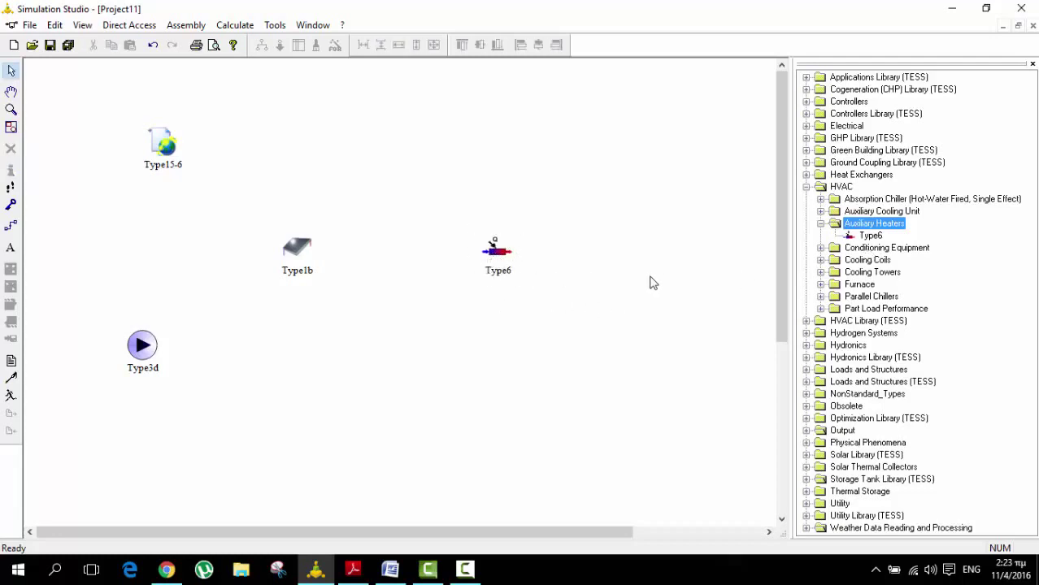
Rename the Type6 heater component as Auxiliary
{"action": "left_click", "coordinate": [506, 270]}
{"action": "left_click", "coordinate": [506, 270]}
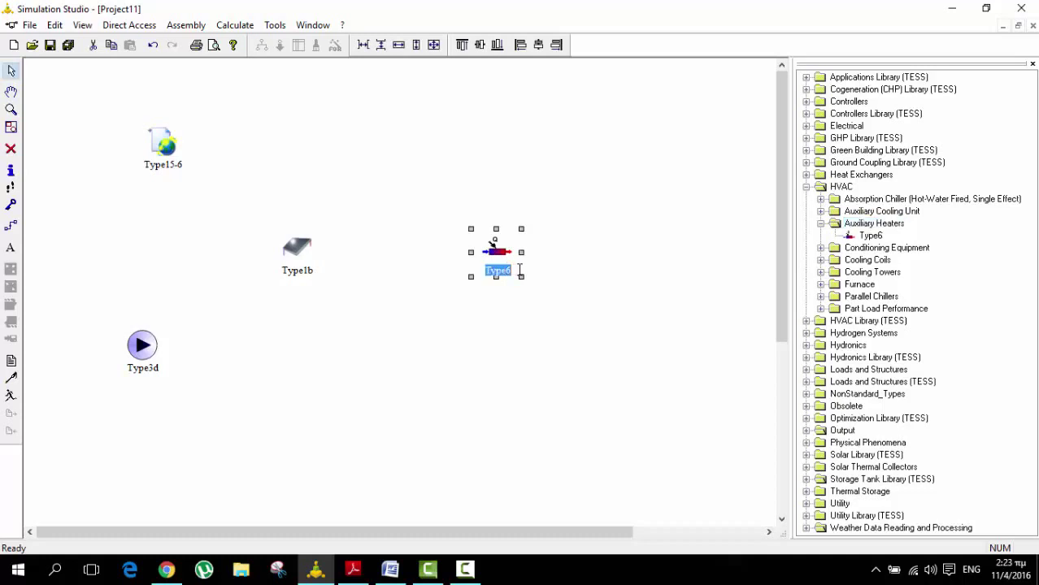
{"action": "type", "text": "Auxiliary"}
{"action": "left_click", "coordinate": [583, 243]}
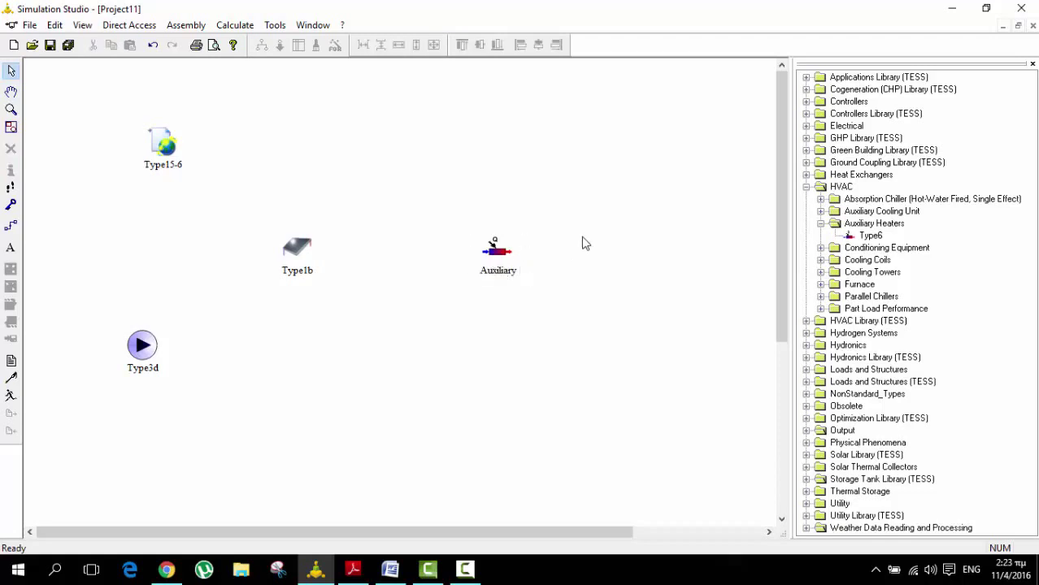
Rename the Type1b solar collector component as SC
{"action": "left_click", "coordinate": [298, 268]}
{"action": "left_click", "coordinate": [299, 268]}
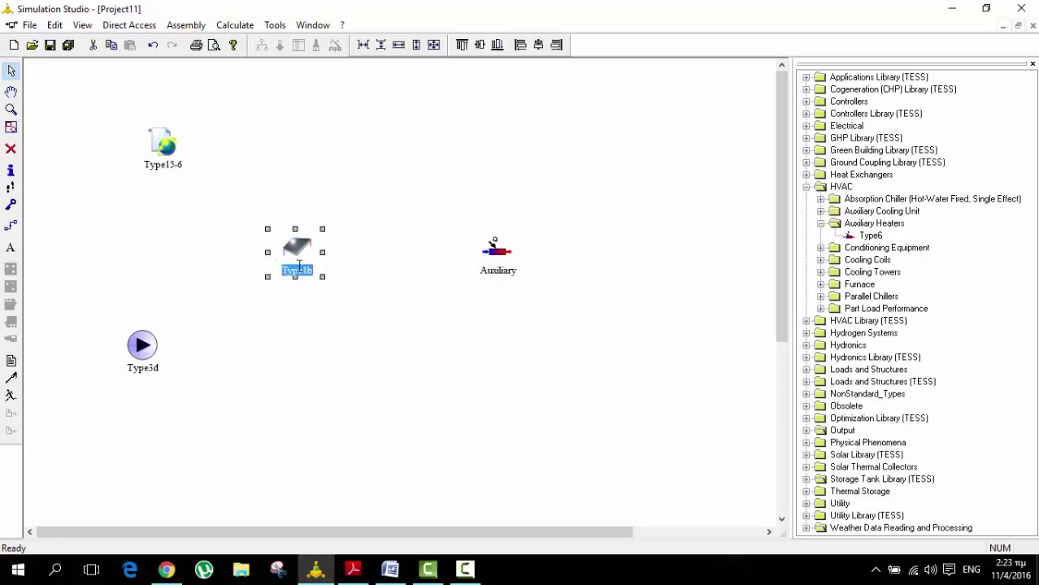
{"action": "type", "text": "So"}
{"action": "left_click", "coordinate": [232, 375]}
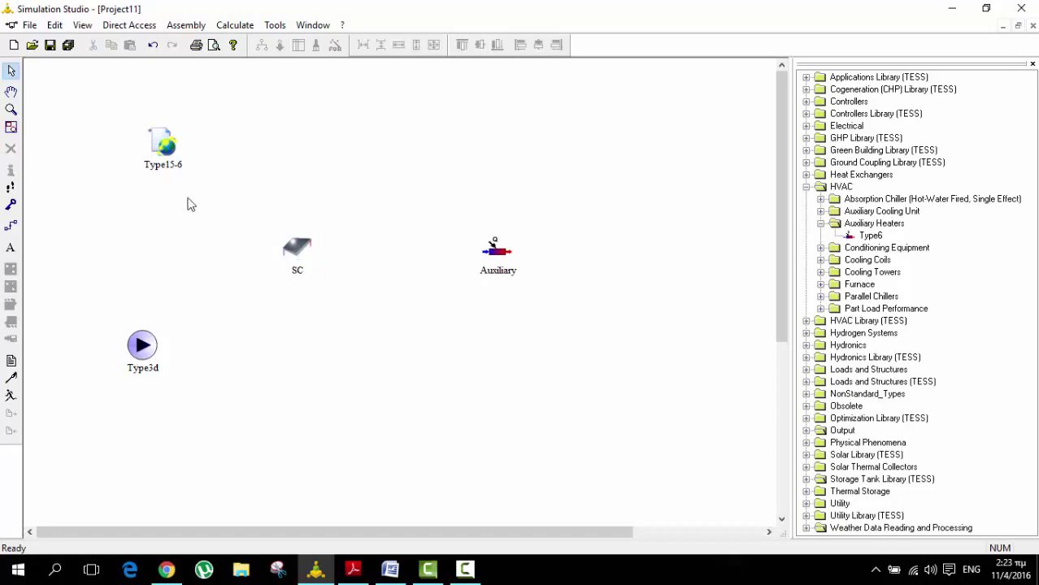
Rename the Type15-6 weather data component as WD-6
{"action": "left_click", "coordinate": [180, 164]}
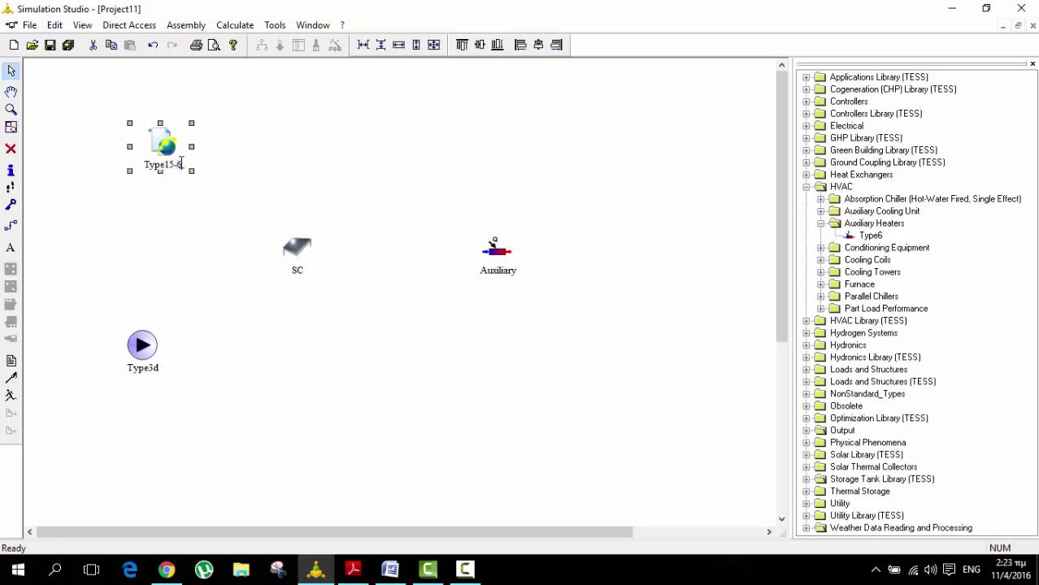
{"action": "left_click", "coordinate": [171, 161]}
{"action": "key", "text": "BackSpace"}
{"action": "type", "text": "WD"}
{"action": "left_click", "coordinate": [181, 327]}
Rename the Type3d pump component as Pump
{"action": "left_click", "coordinate": [152, 366]}
{"action": "left_click", "coordinate": [155, 367]}
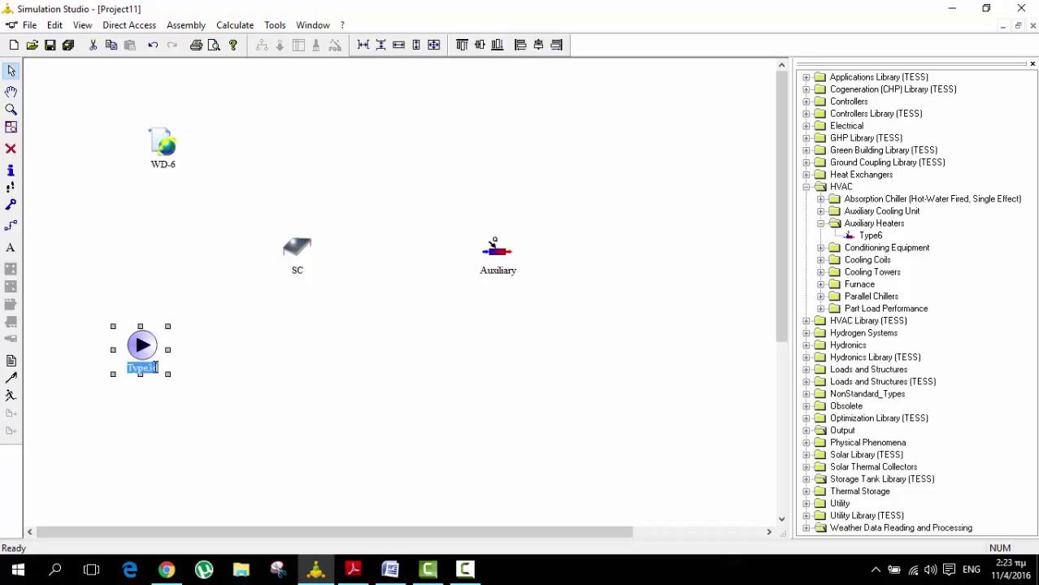
{"action": "type", "text": "Pump"}
{"action": "left_click", "coordinate": [278, 416]}
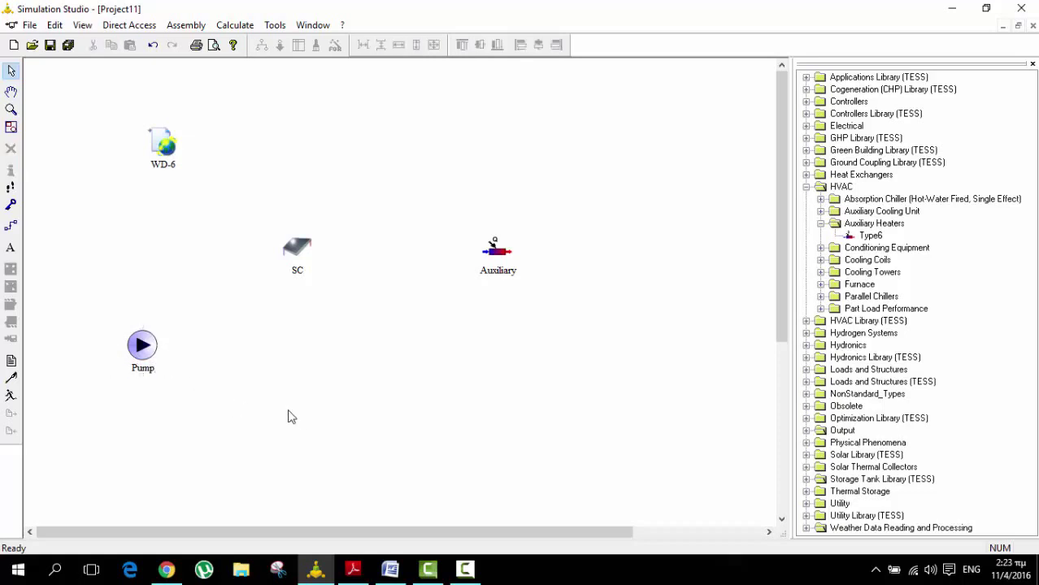
Add the Type14h forcing function from Utility > Forcing Functions > General, placing it below the pump
{"action": "left_click", "coordinate": [807, 187]}
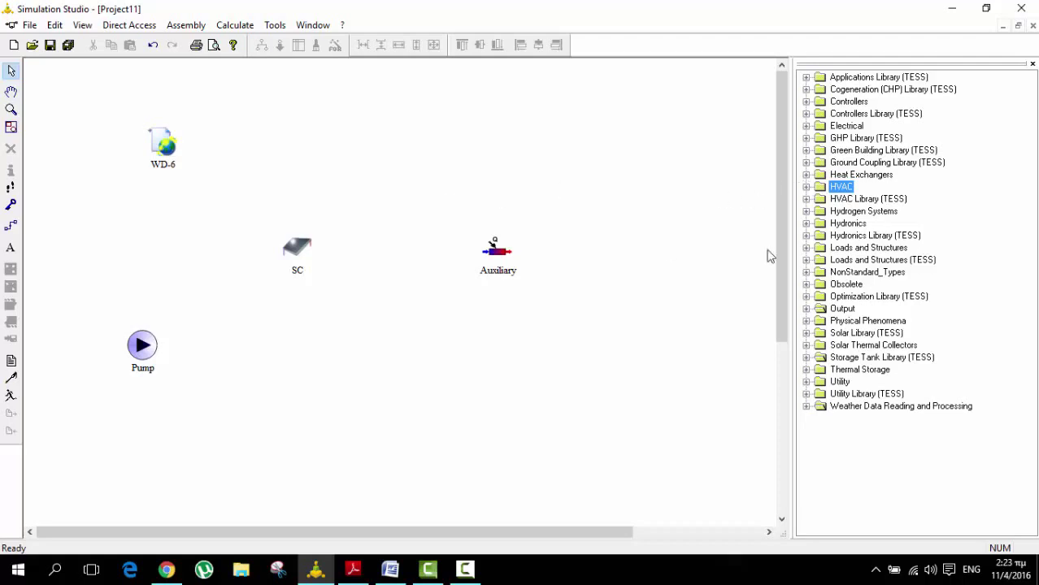
{"action": "left_click", "coordinate": [807, 382]}
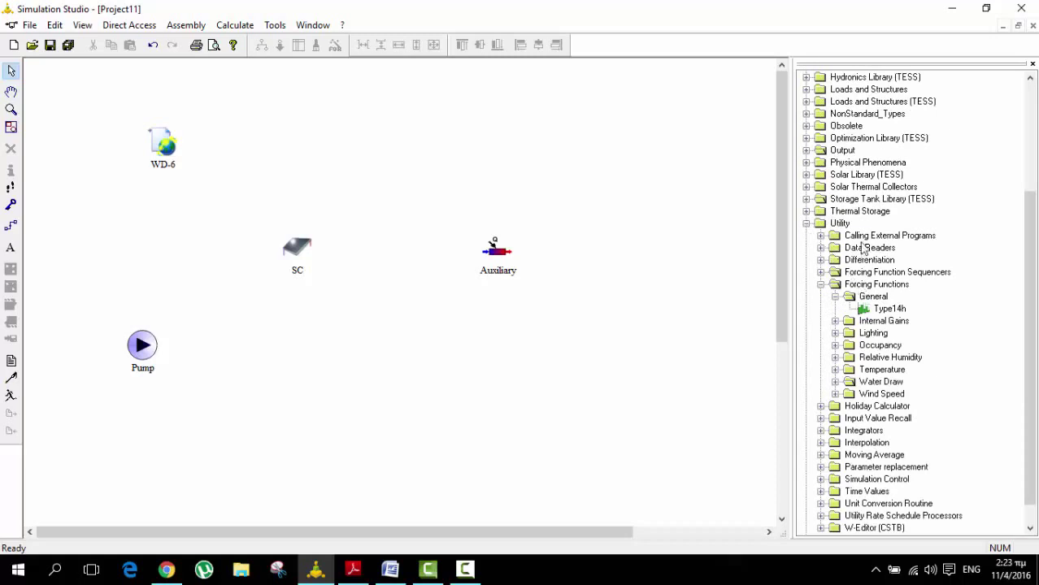
{"action": "left_click", "coordinate": [868, 284]}
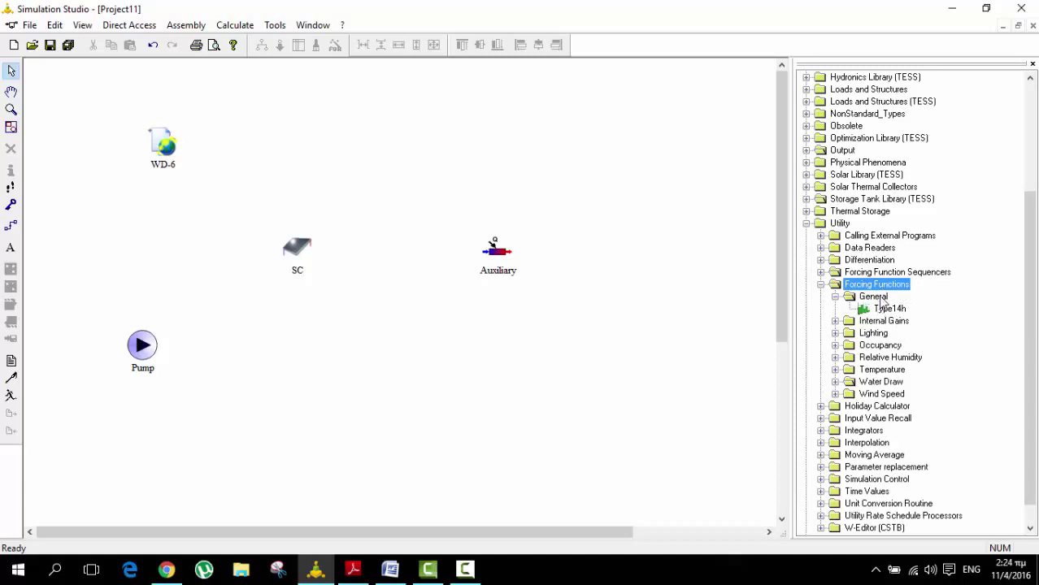
{"action": "left_click", "coordinate": [878, 298]}
{"action": "left_click", "coordinate": [890, 309]}
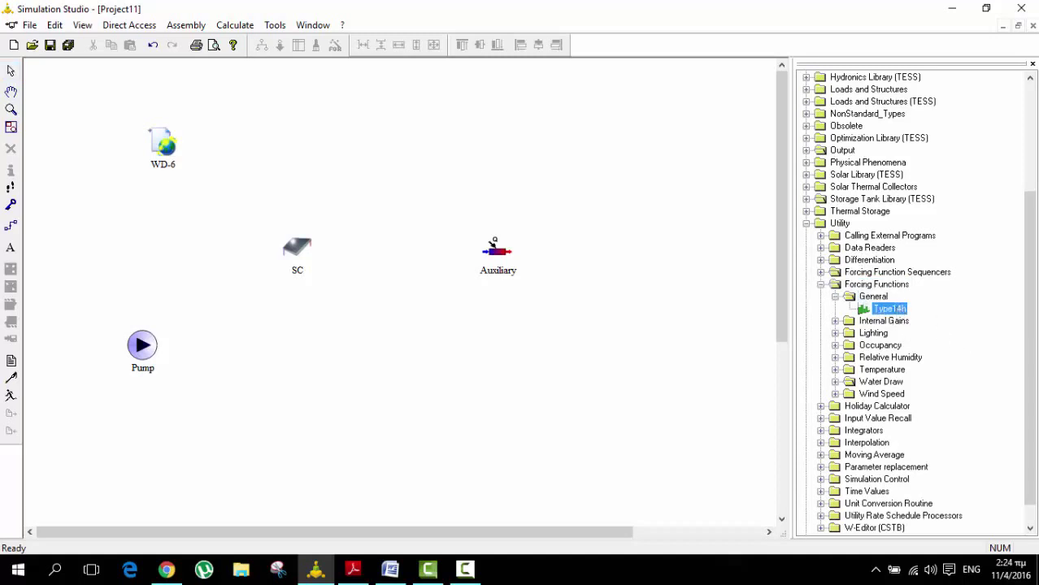
{"action": "left_click_drag", "start_coordinate": [893, 309], "coordinate": [136, 468]}
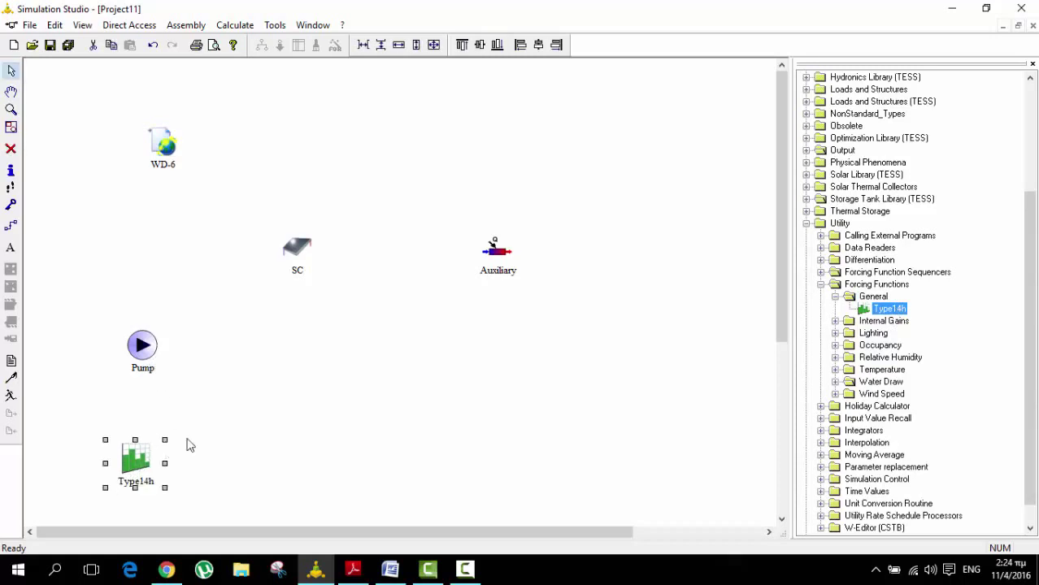
Examine the parameters and inputs of the Type14h forcing function
{"action": "double_click", "coordinate": [144, 462]}
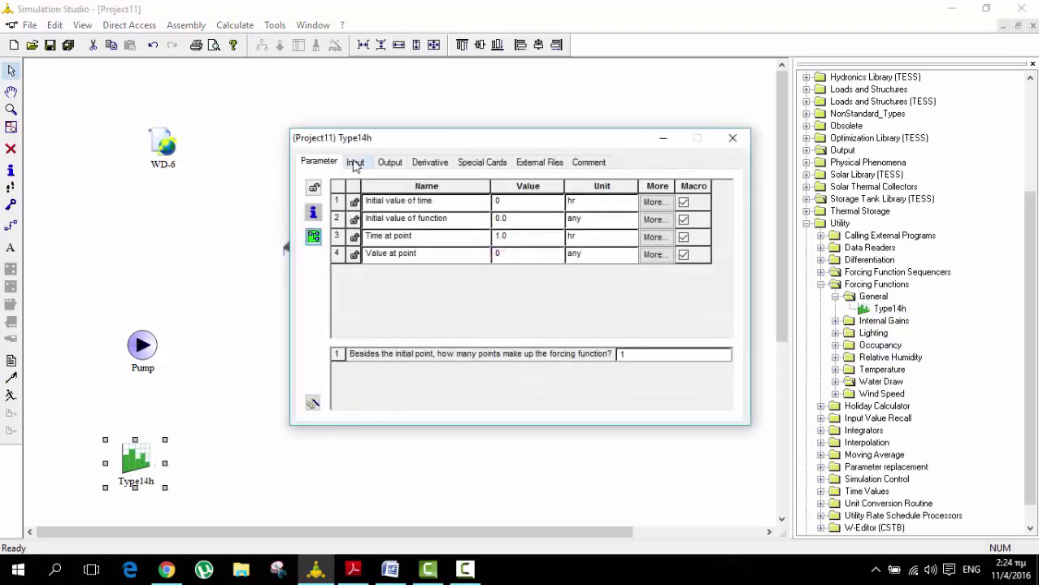
{"action": "left_click", "coordinate": [355, 163]}
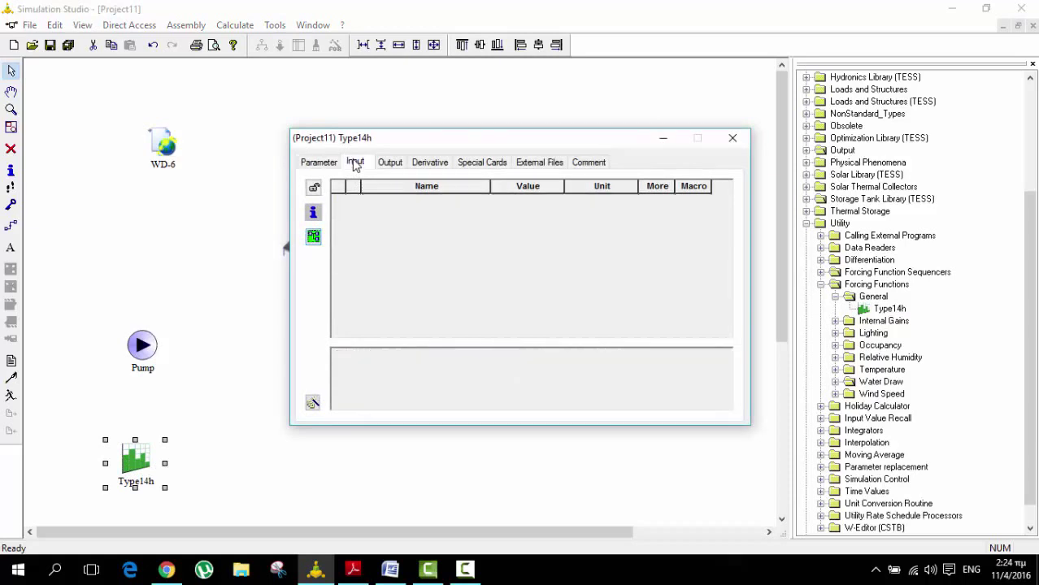
{"action": "left_click", "coordinate": [733, 140]}
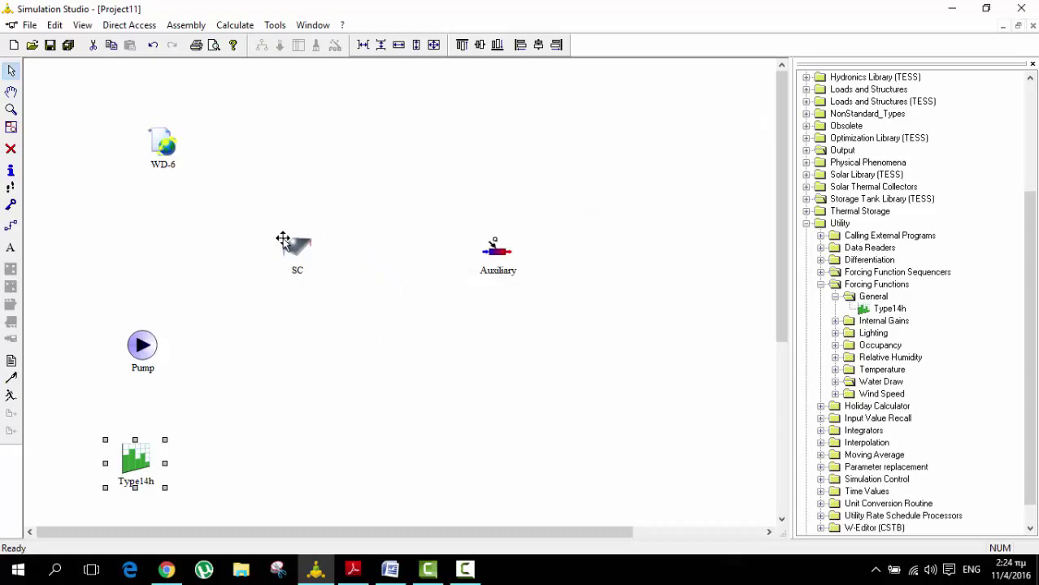
Reposition the Type14h forcing function so that it sits closely beneath the pump
{"action": "left_click_drag", "start_coordinate": [116, 470], "coordinate": [366, 429]}
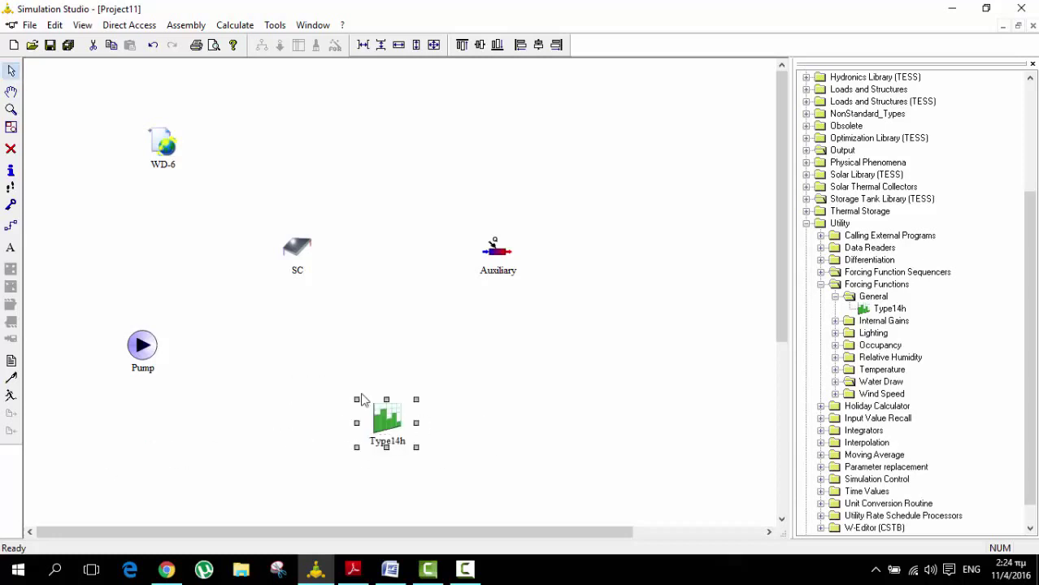
{"action": "left_click", "coordinate": [302, 252]}
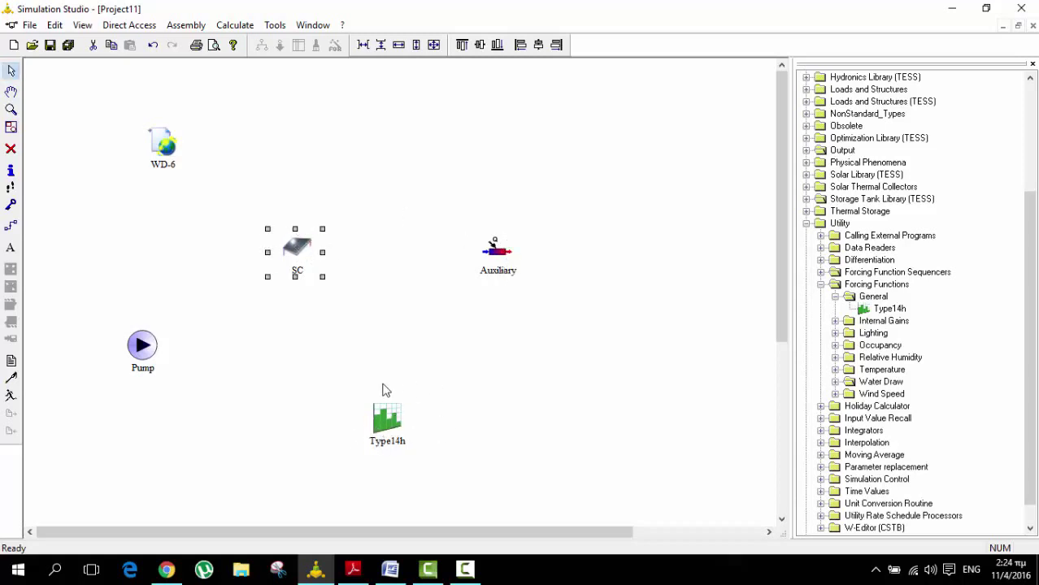
{"action": "left_click_drag", "start_coordinate": [386, 421], "coordinate": [136, 443]}
{"action": "left_click", "coordinate": [479, 436]}
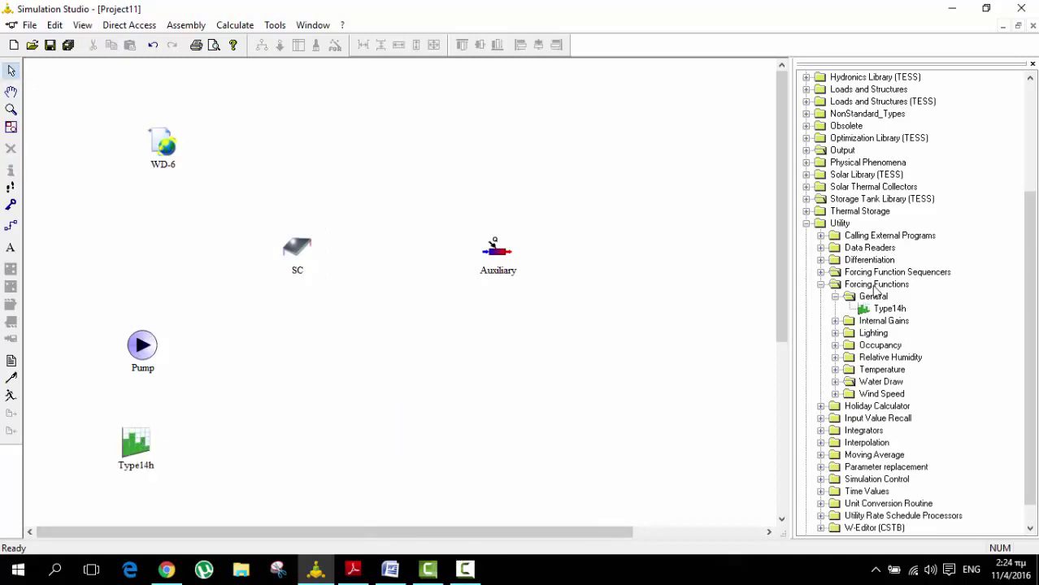
Add the Type65d plotter from Output > Online Plotter > Online Plotter Without File, above and slightly right of the auxiliary heater
{"action": "left_click", "coordinate": [806, 224]}
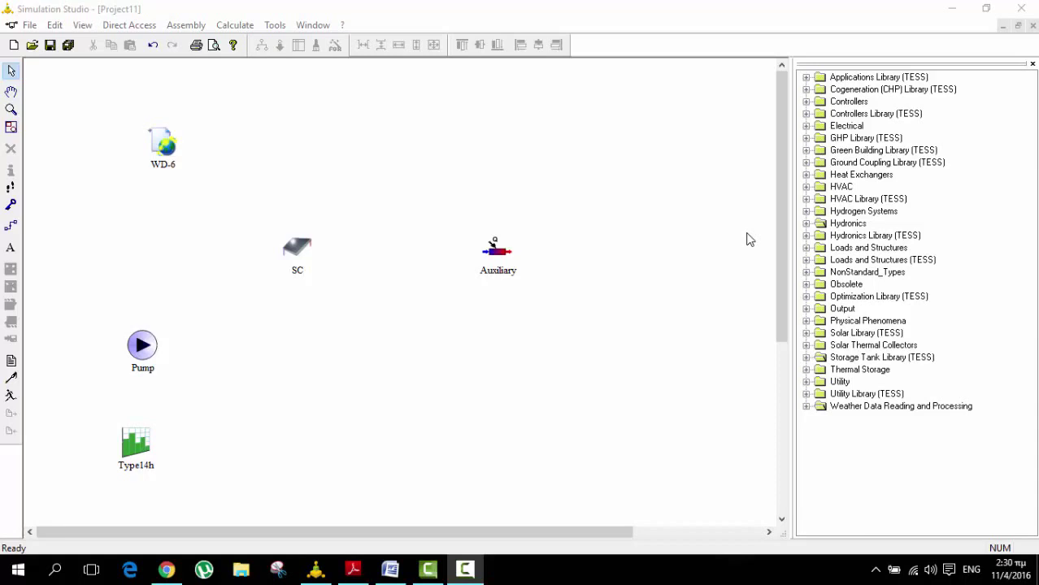
{"action": "left_click", "coordinate": [806, 309]}
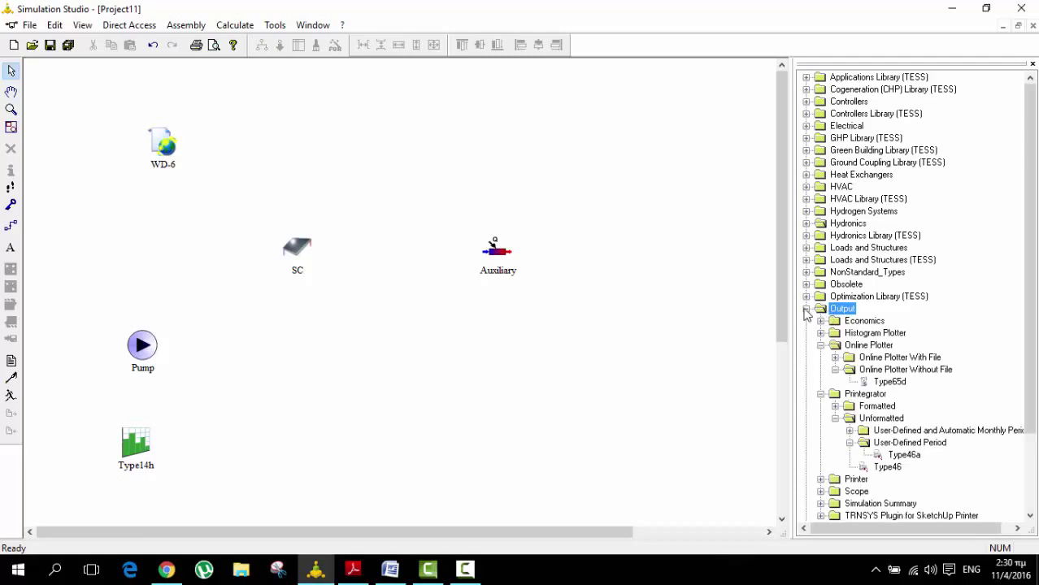
{"action": "left_click", "coordinate": [805, 310]}
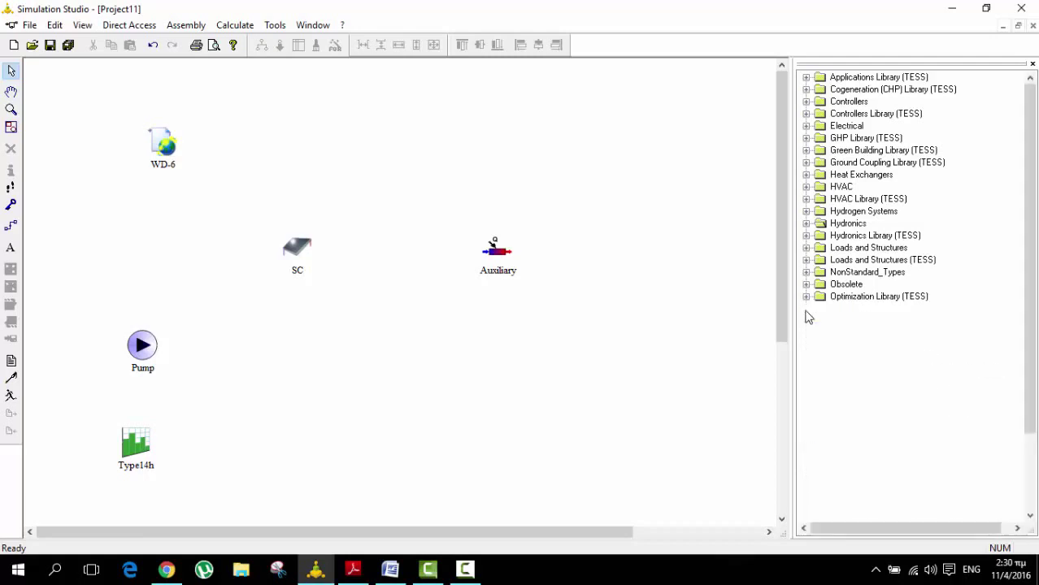
{"action": "left_click", "coordinate": [806, 309]}
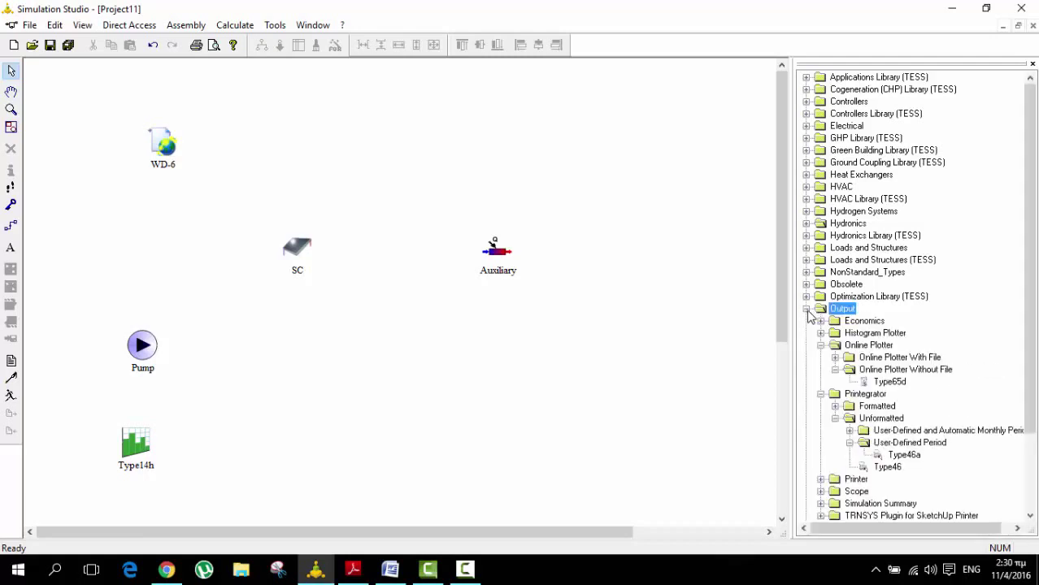
{"action": "left_click", "coordinate": [865, 345]}
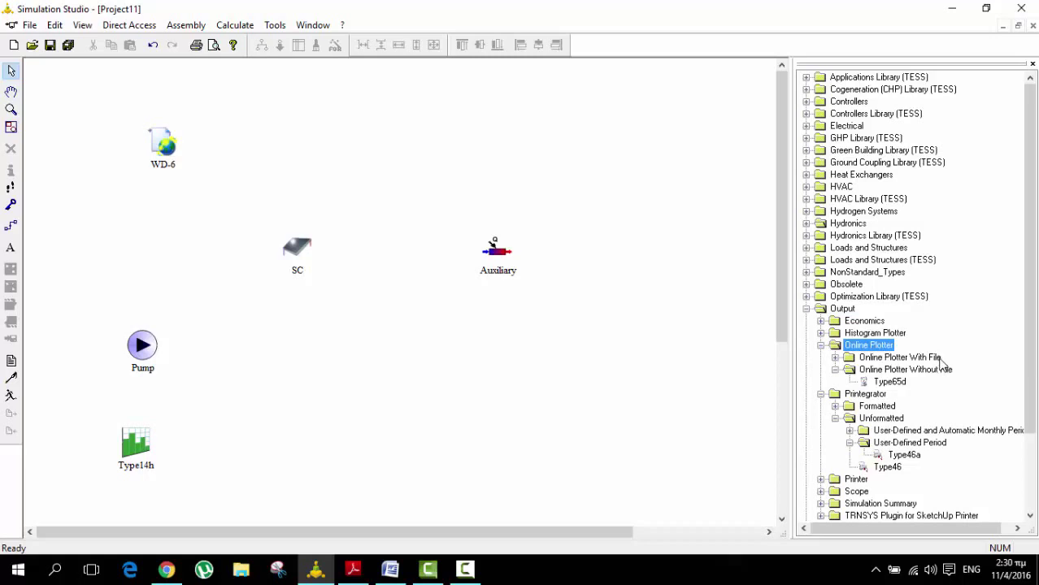
{"action": "left_click", "coordinate": [932, 372]}
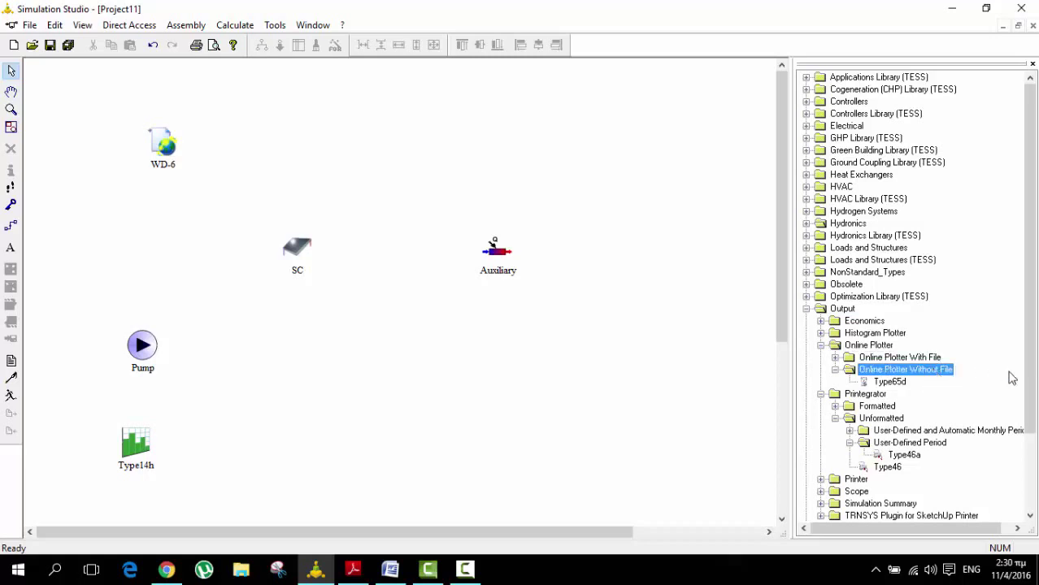
{"action": "left_click_drag", "start_coordinate": [889, 383], "coordinate": [561, 124]}
{"action": "left_click", "coordinate": [579, 171]}
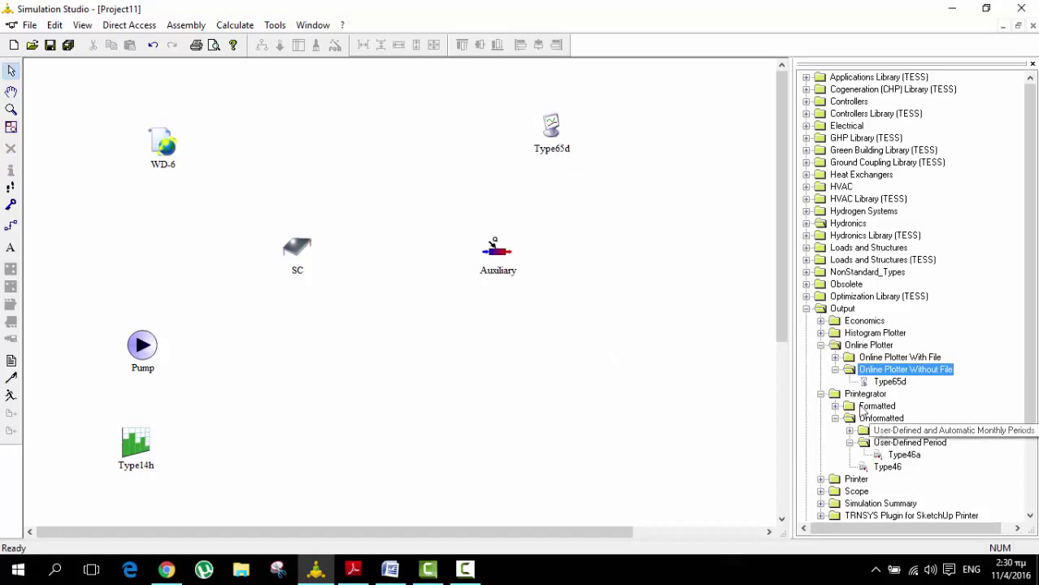
Add the Type46a printegrator from Output > Printegrator > Unformatted > User-Defined Period, below and slightly right of the auxiliary heater
{"action": "left_click", "coordinate": [808, 309]}
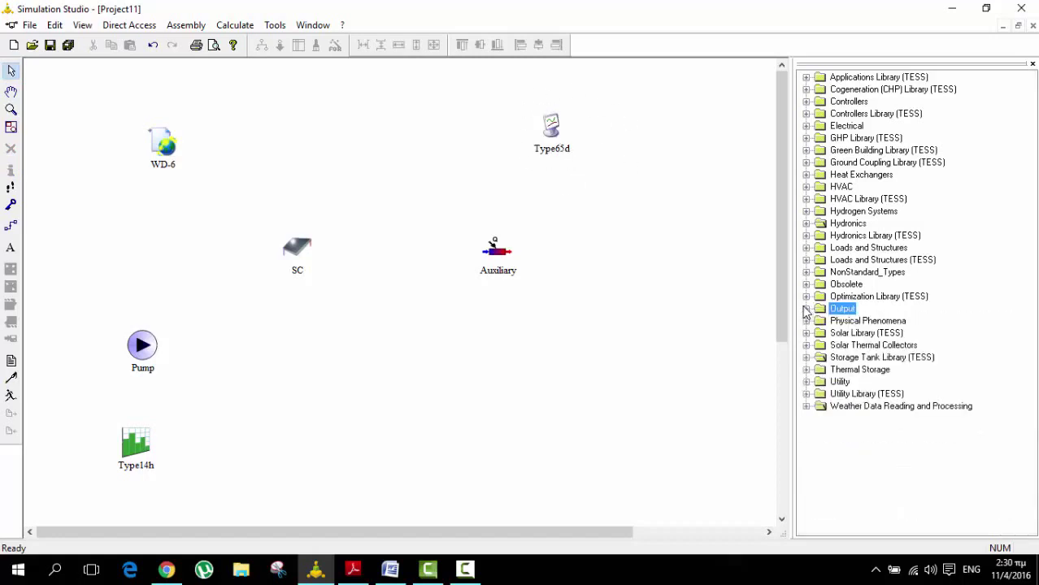
{"action": "left_click", "coordinate": [808, 309]}
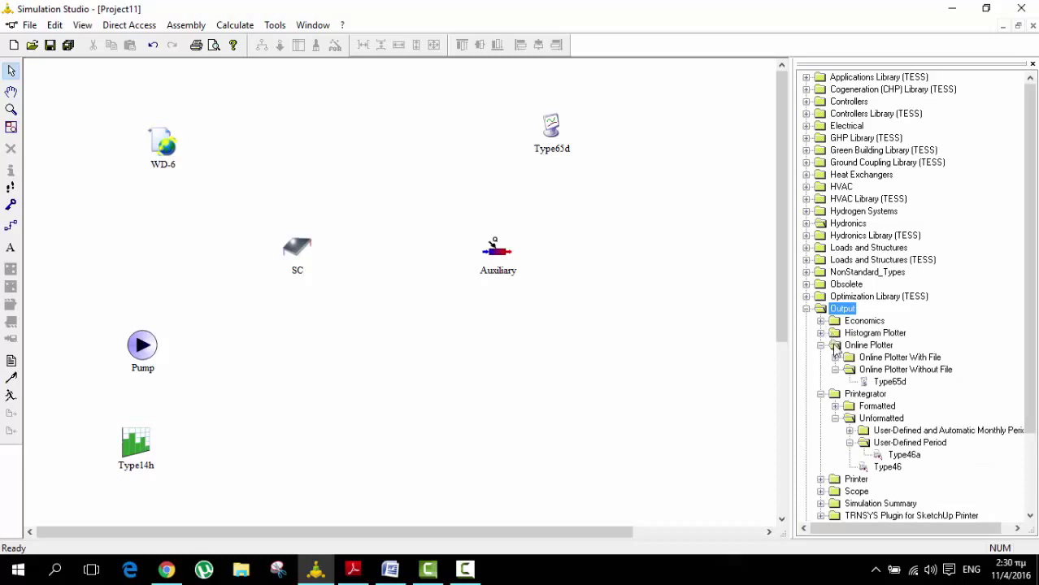
{"action": "left_click", "coordinate": [873, 395]}
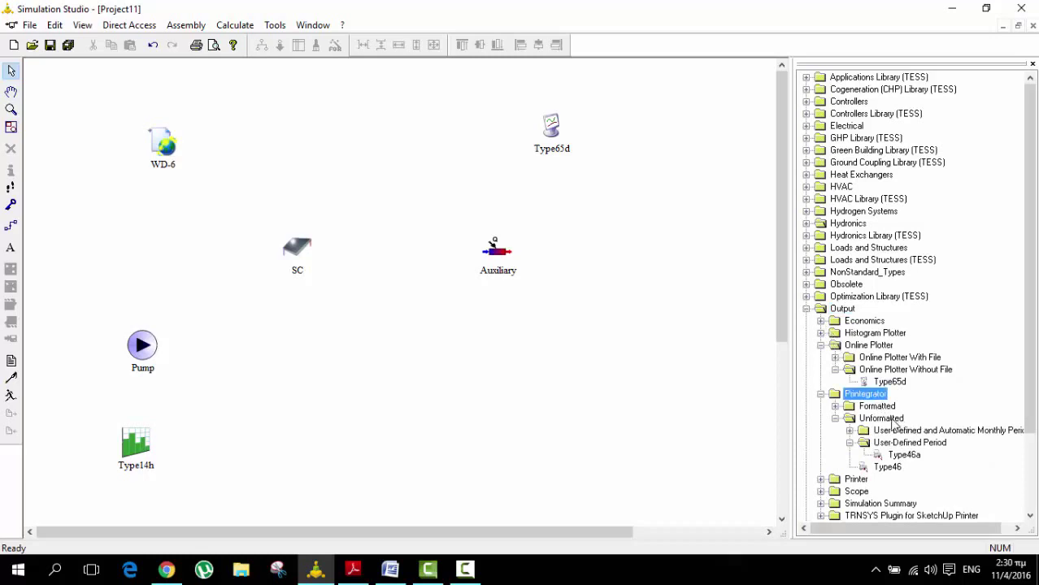
{"action": "left_click", "coordinate": [892, 419]}
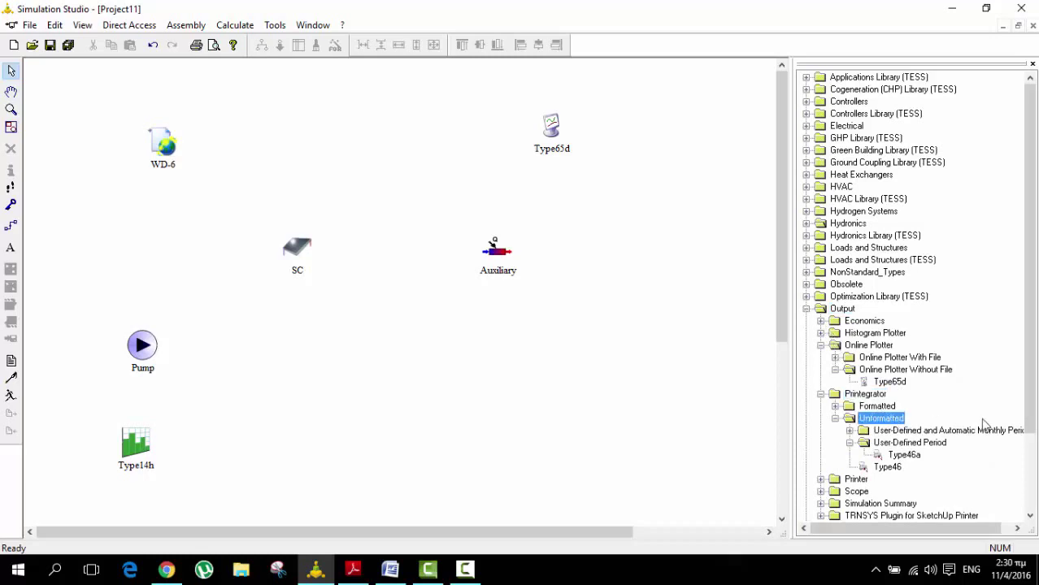
{"action": "left_click", "coordinate": [934, 445]}
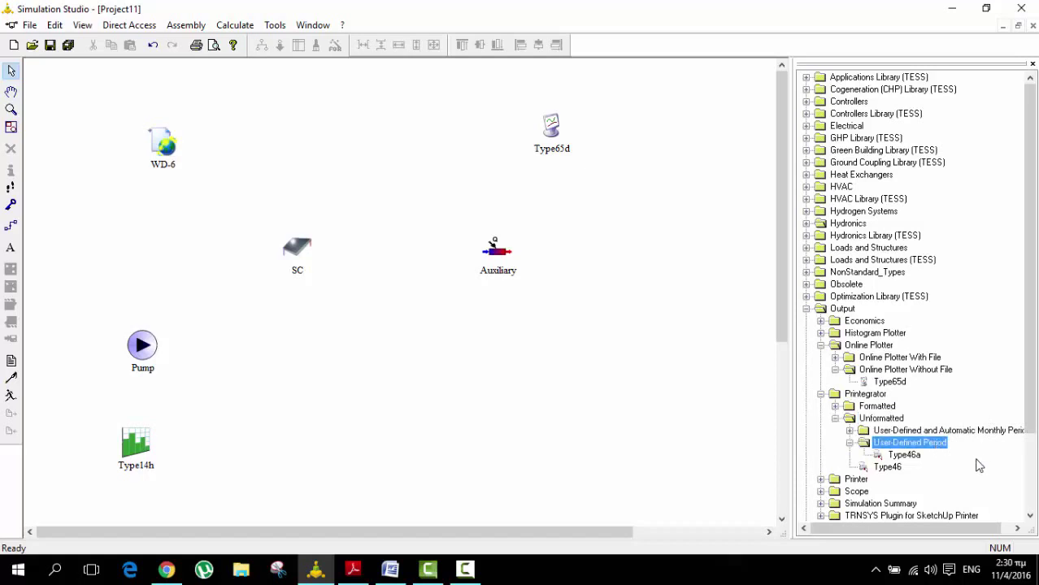
{"action": "left_click", "coordinate": [917, 456]}
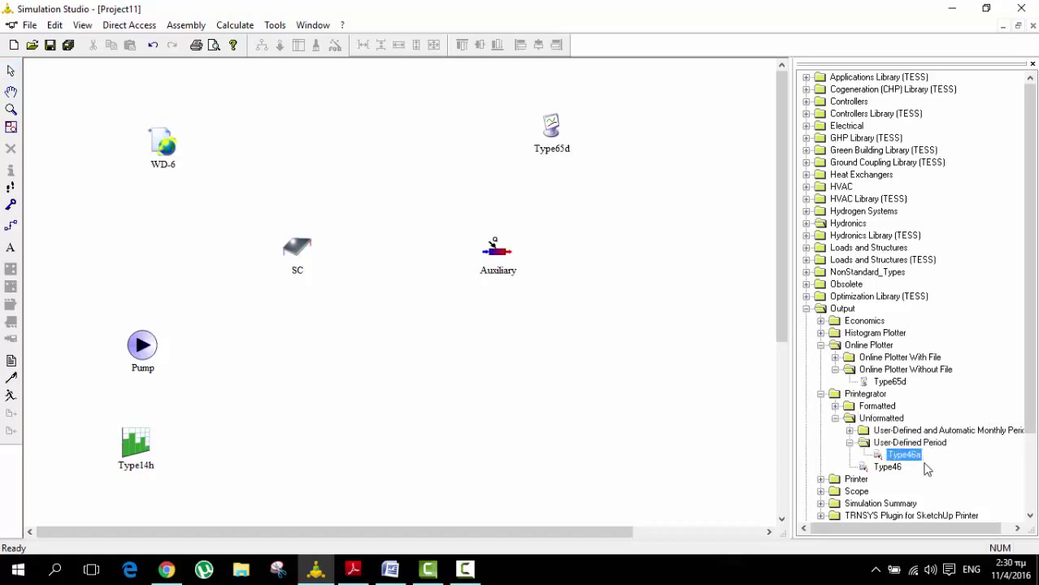
{"action": "left_click", "coordinate": [542, 400]}
{"action": "left_click_drag", "start_coordinate": [543, 396], "coordinate": [555, 431]}
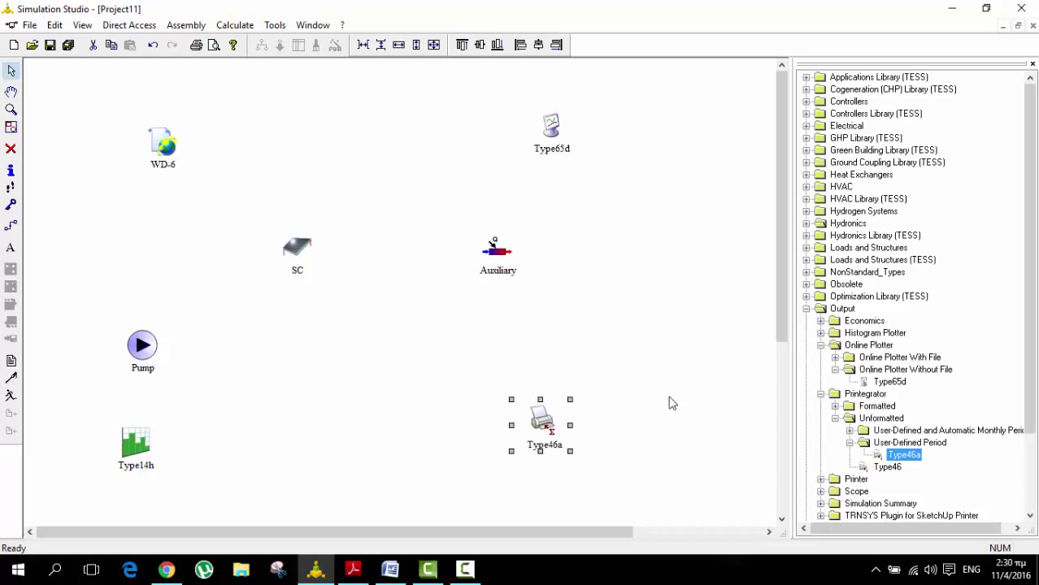
{"action": "left_click", "coordinate": [672, 403]}
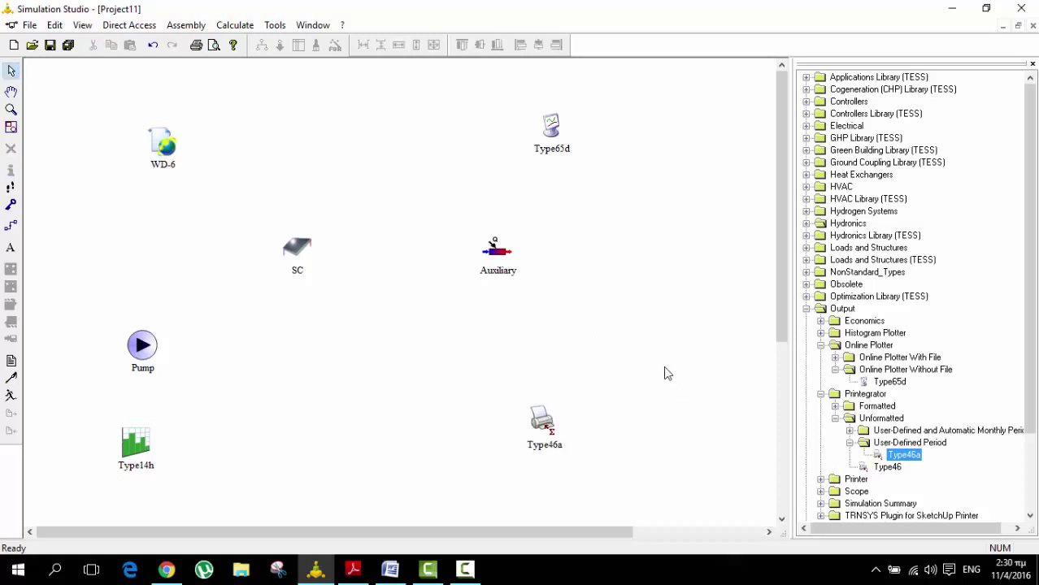